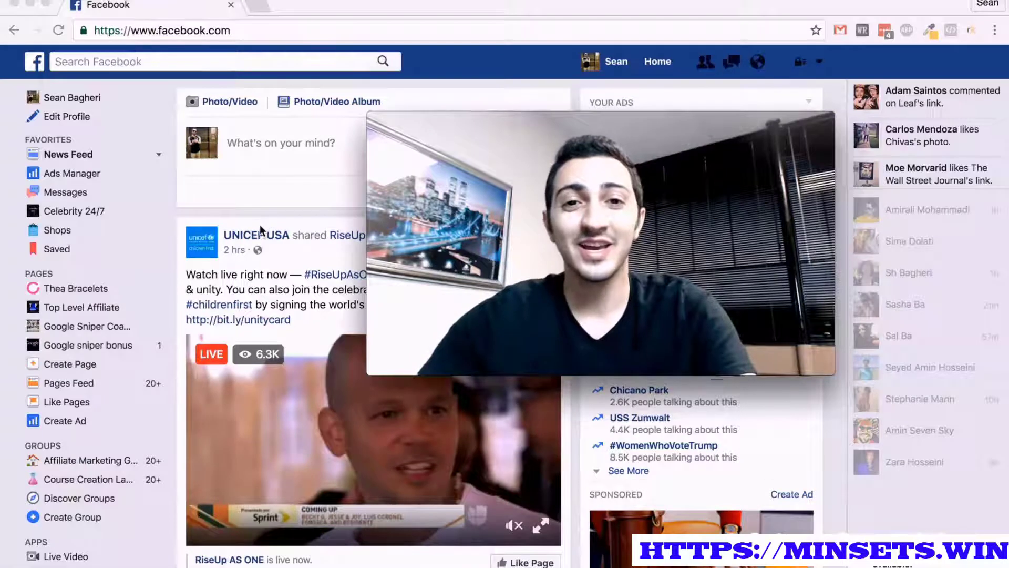
# Open the page creation form to start a new Facebook Page
pyautogui.moveTo(405, 141)
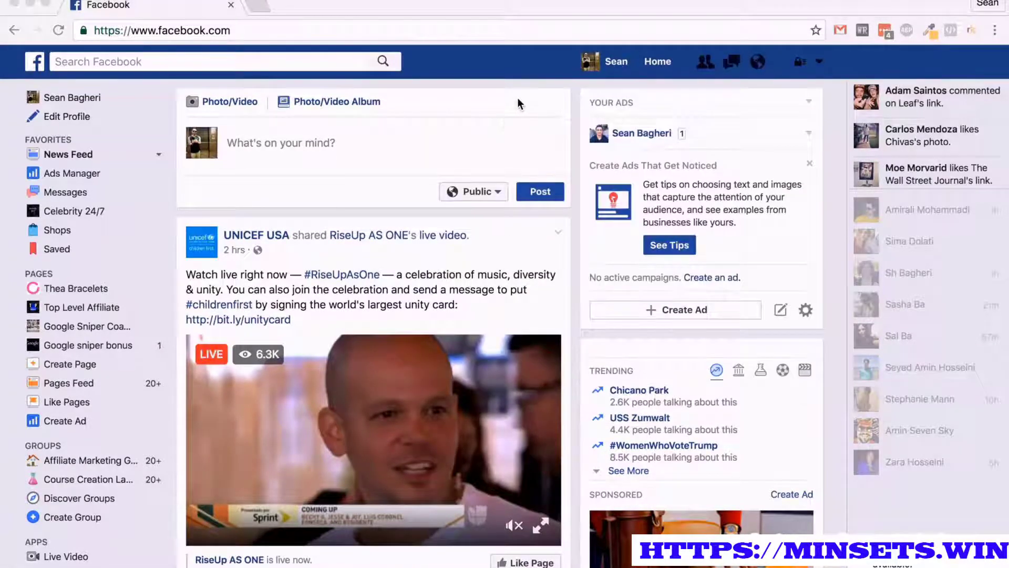
pyautogui.scroll(1, 489, 98)
pyautogui.click(506, 83)
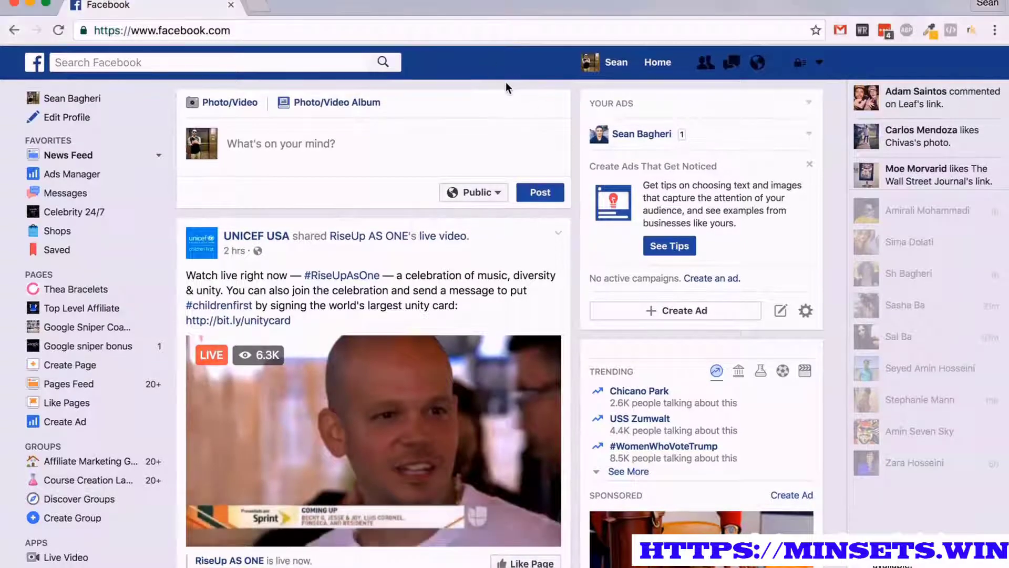
pyautogui.click(821, 63)
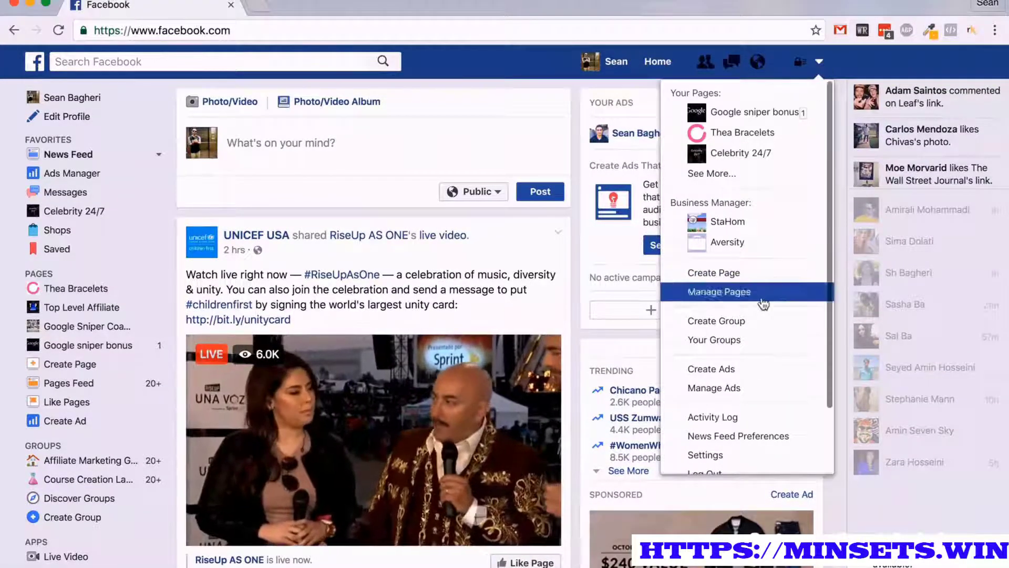
pyautogui.scroll(-1, 734, 395)
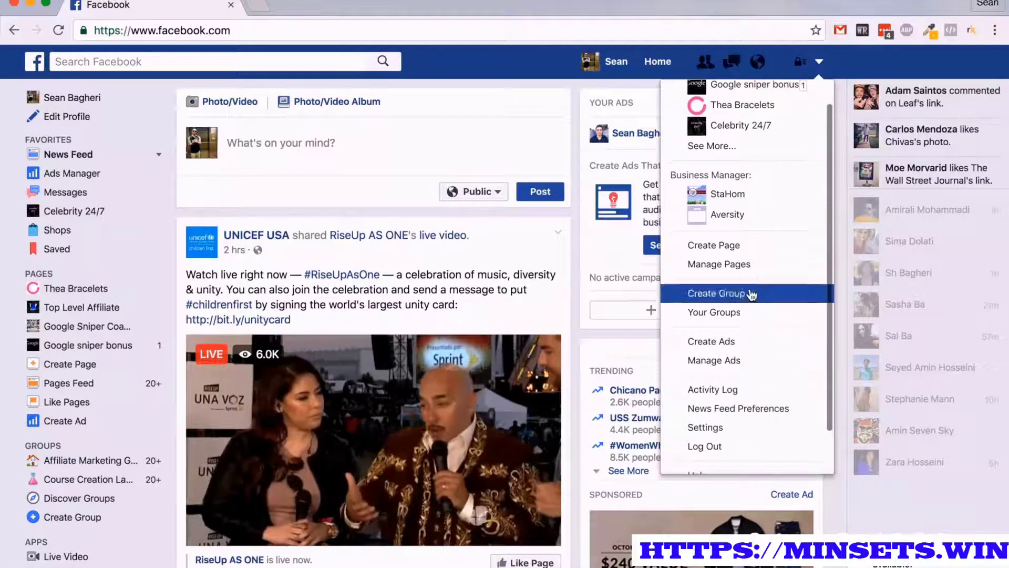
pyautogui.click(718, 248)
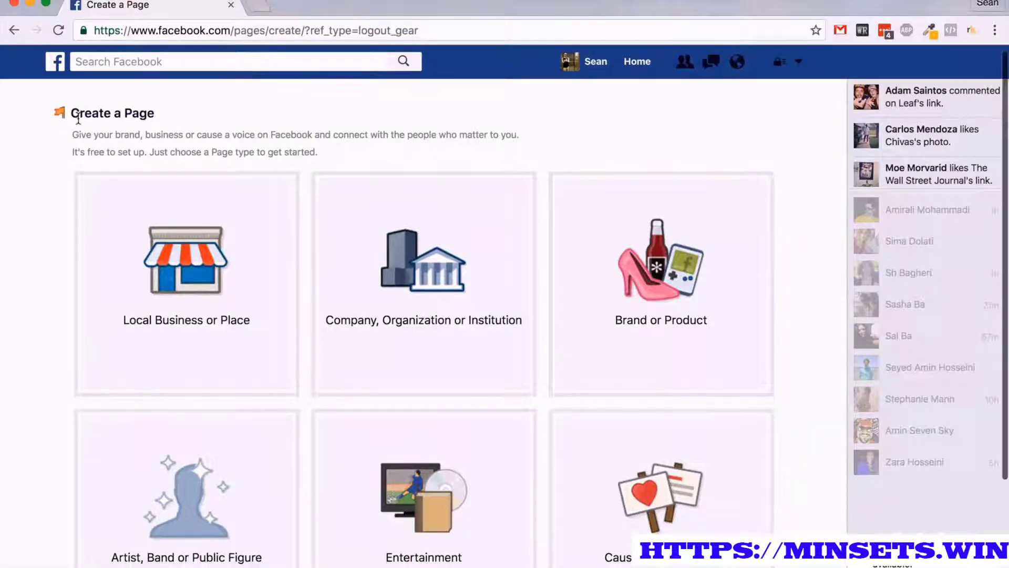
# Choose the Brand or Product page type and set its category to Website
pyautogui.scroll(-5, 77, 128)
pyautogui.scroll(5, 78, 128)
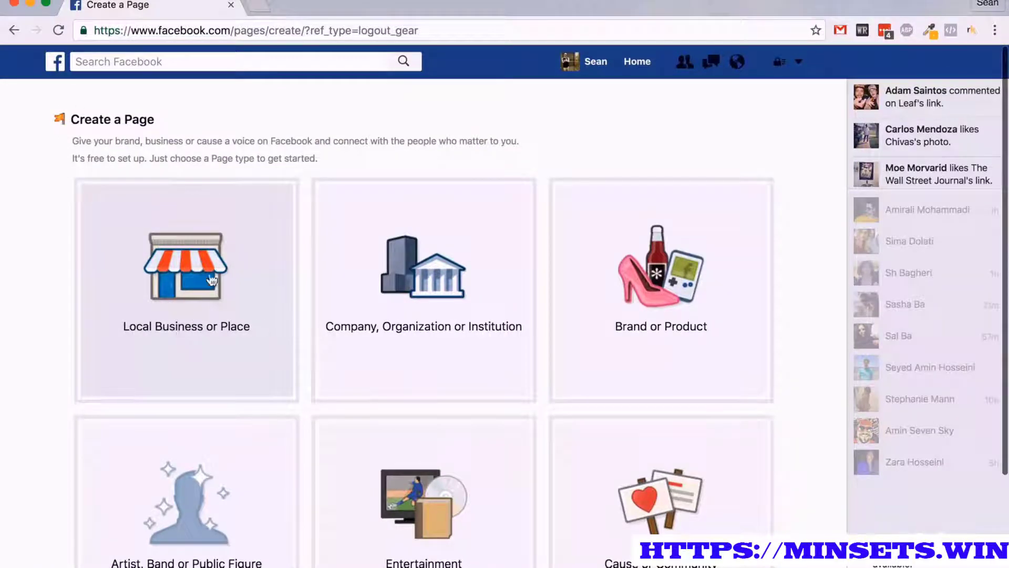
pyautogui.scroll(-3, 632, 292)
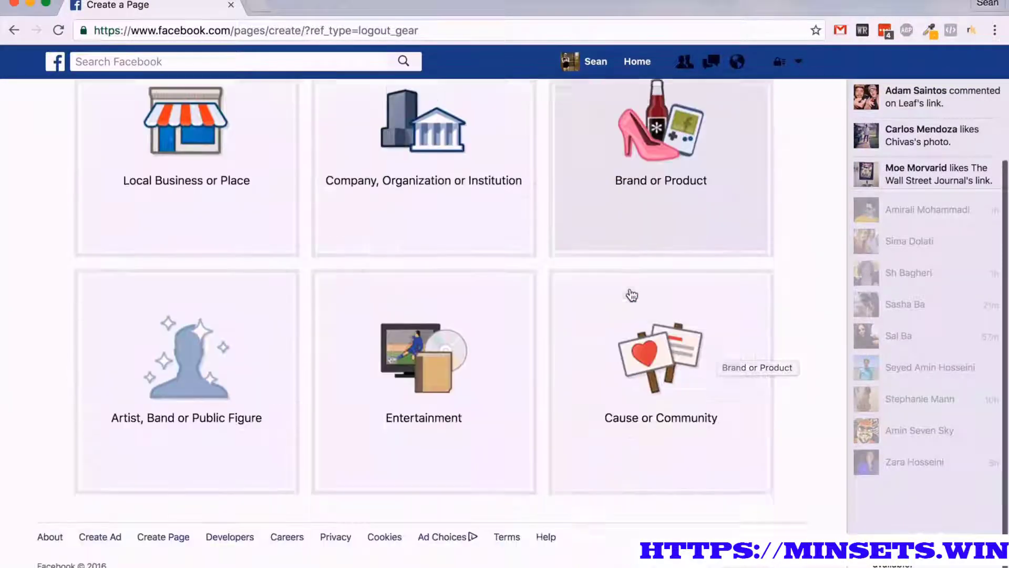
pyautogui.scroll(3, 291, 318)
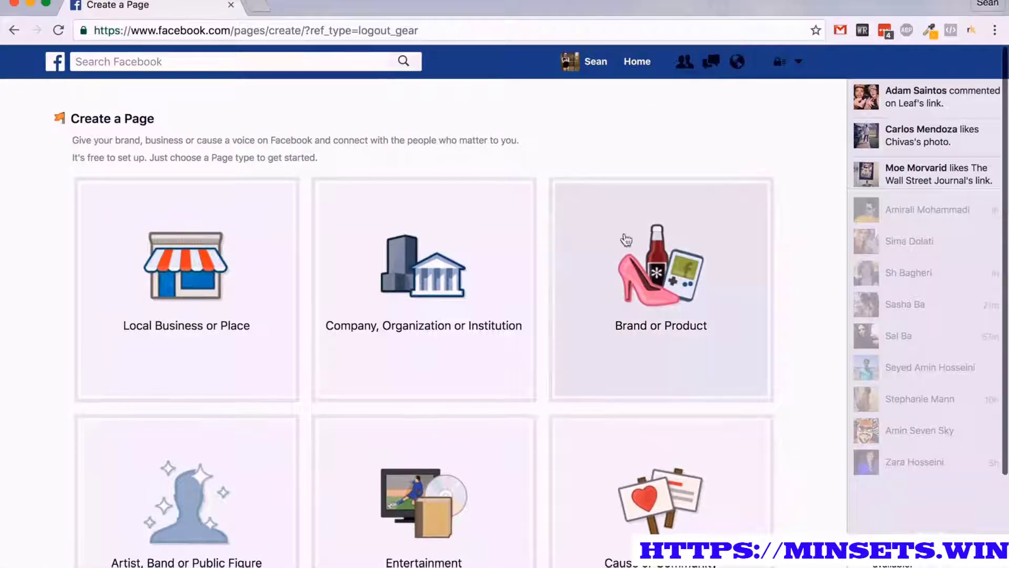
pyautogui.click(642, 340)
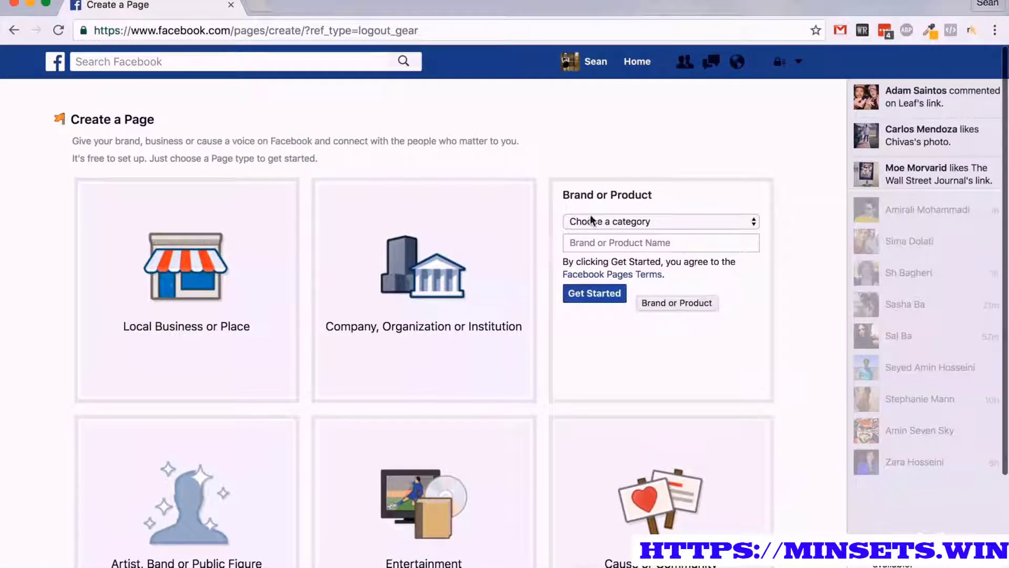
pyautogui.click(658, 222)
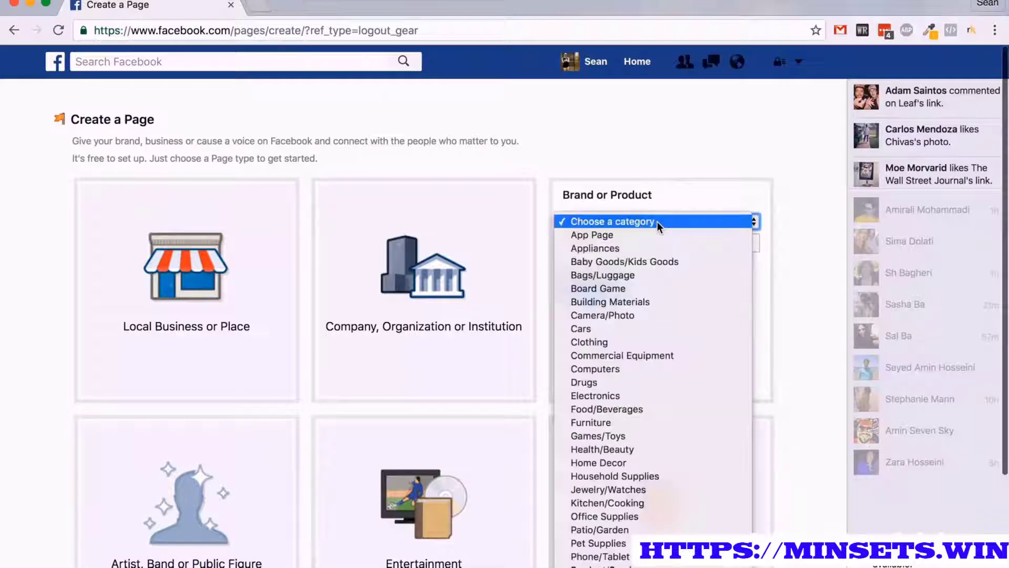
pyautogui.press('w')
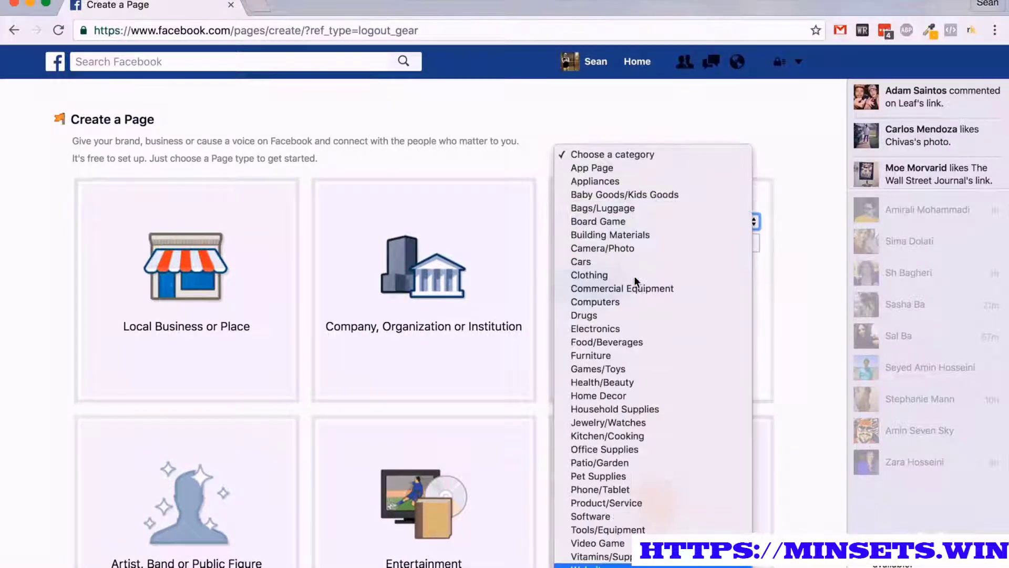
pyautogui.click(604, 563)
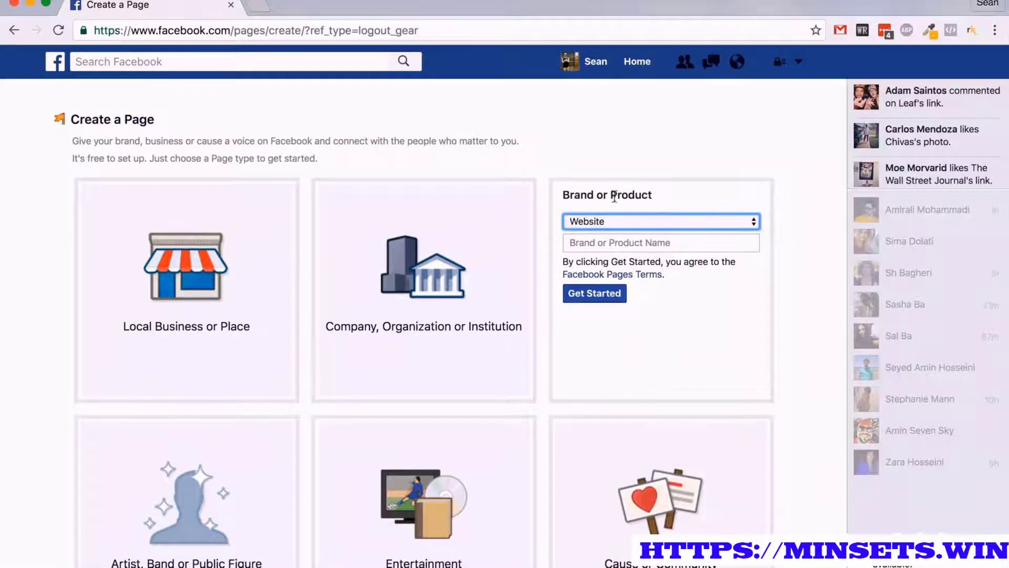
# Switch to TextEdit and copy the title "My Golf Madness" from the content document
pyautogui.click(633, 243)
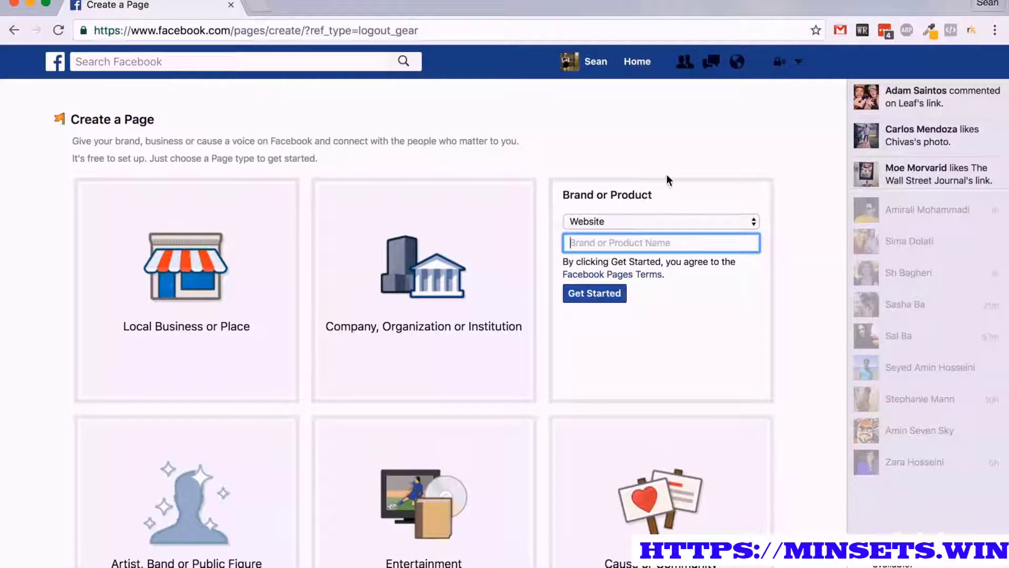
pyautogui.moveTo(651, 565)
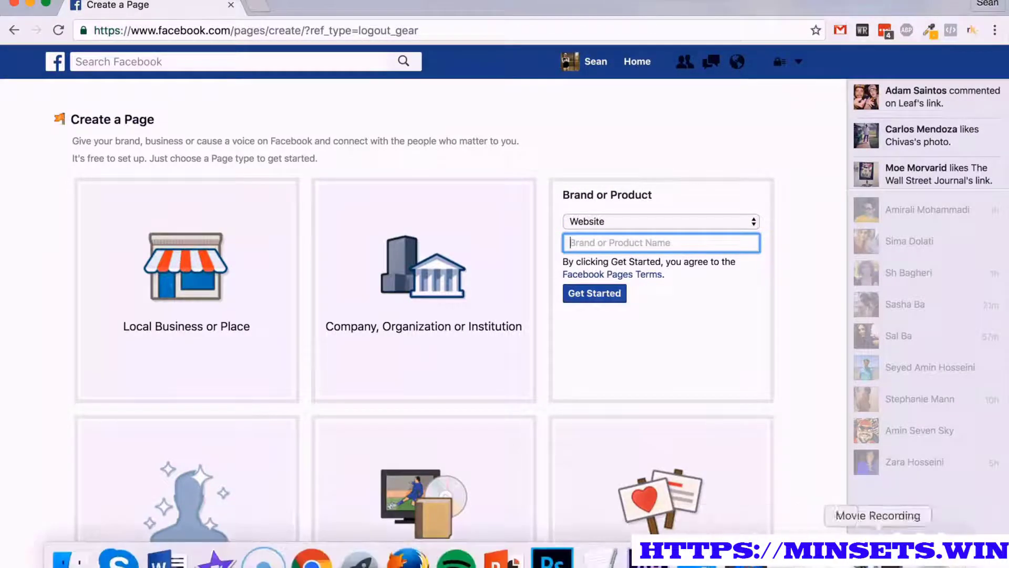
pyautogui.click(826, 554)
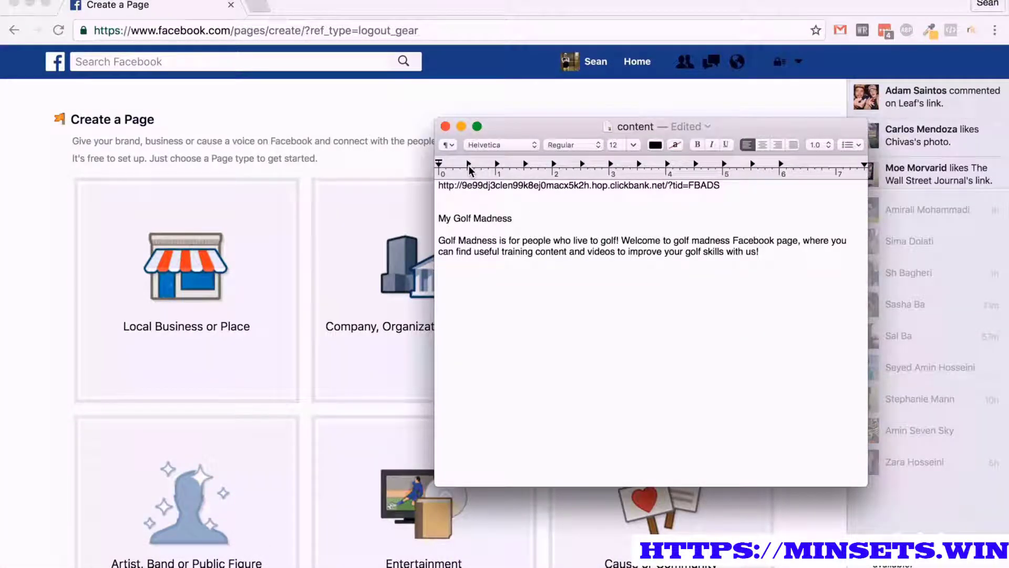
pyautogui.moveTo(513, 219); pyautogui.dragTo(441, 219)
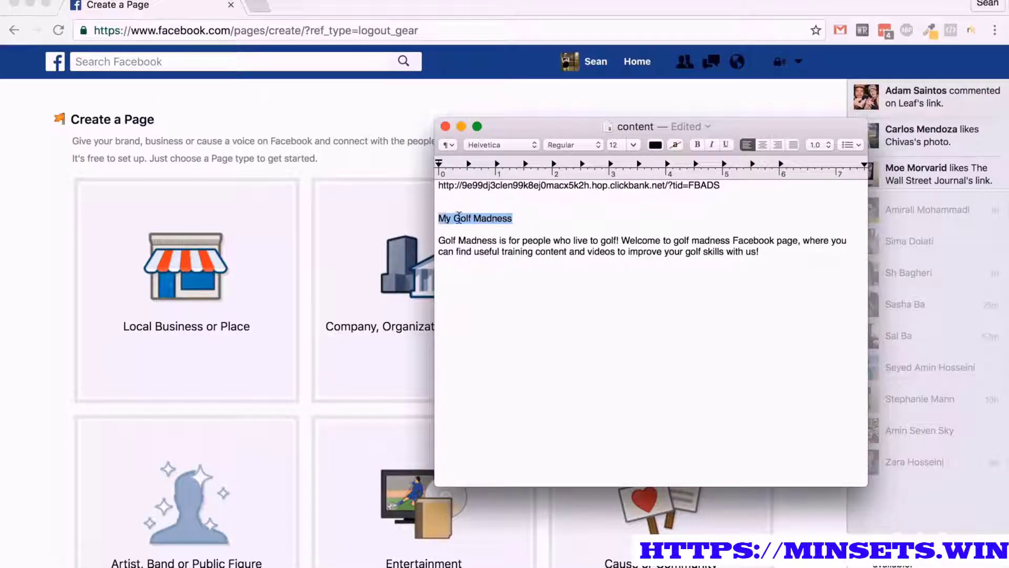
pyautogui.rightClick(458, 218)
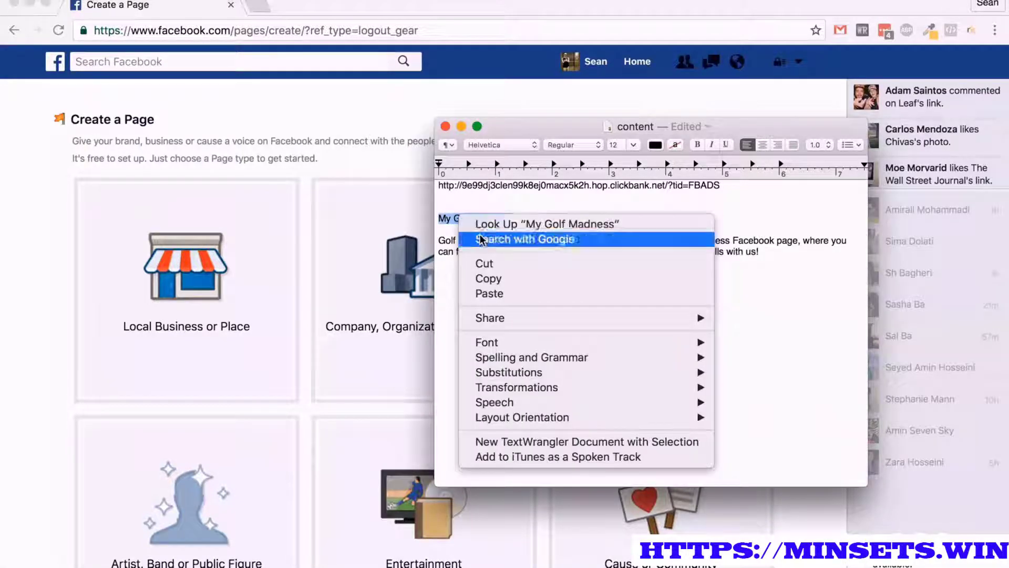
pyautogui.click(486, 279)
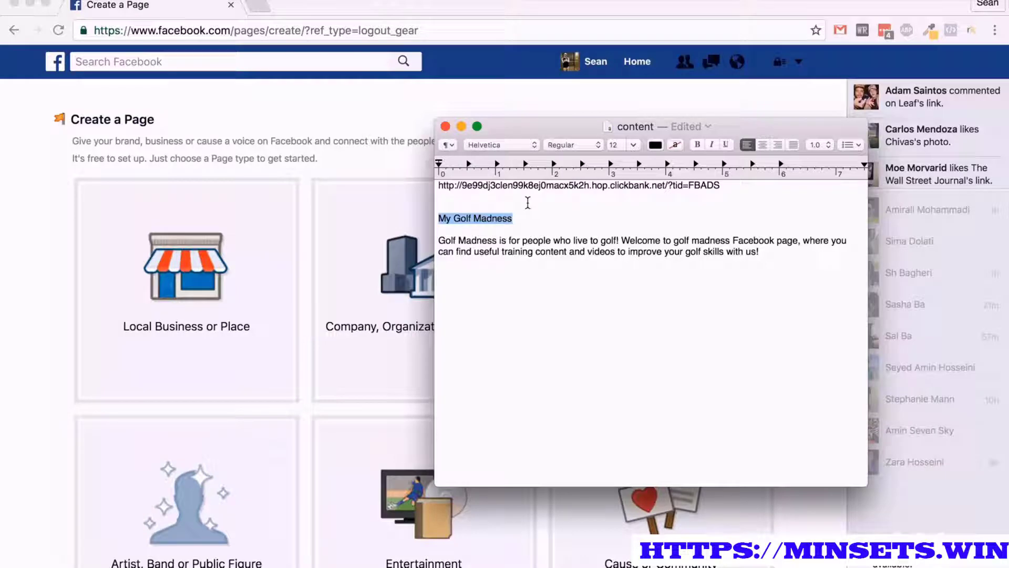
pyautogui.rightClick(475, 219)
pyautogui.click(504, 282)
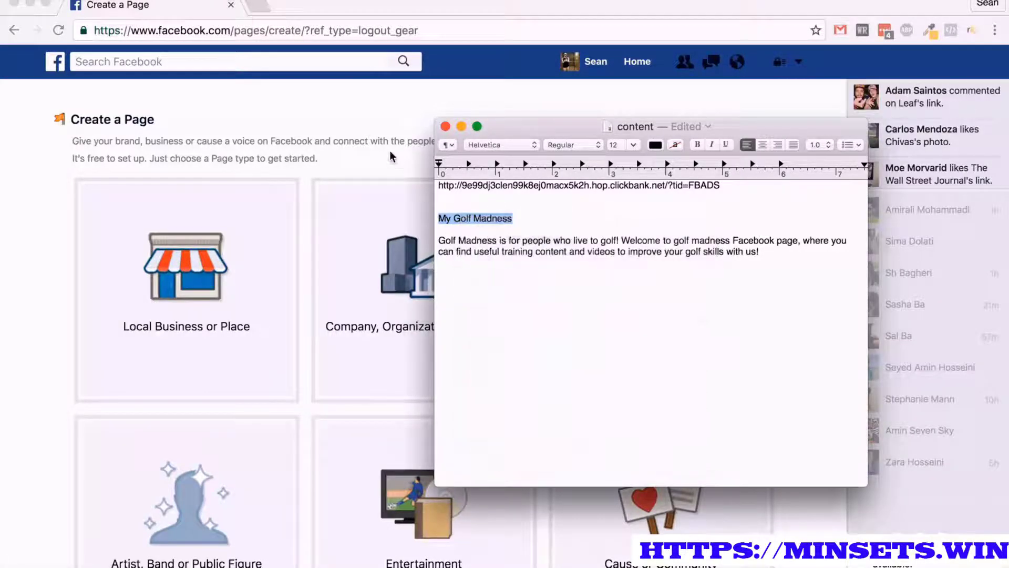
# Back in the browser, paste "My Golf Madness" as the brand or product name and create the page
pyautogui.click(390, 156)
pyautogui.rightClick(607, 243)
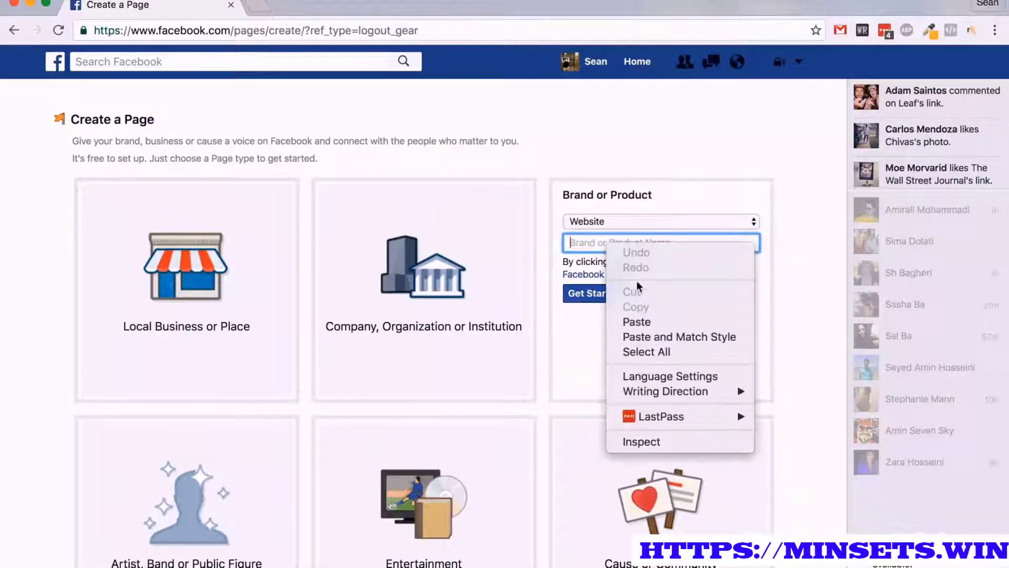
pyautogui.click(642, 323)
pyautogui.click(589, 298)
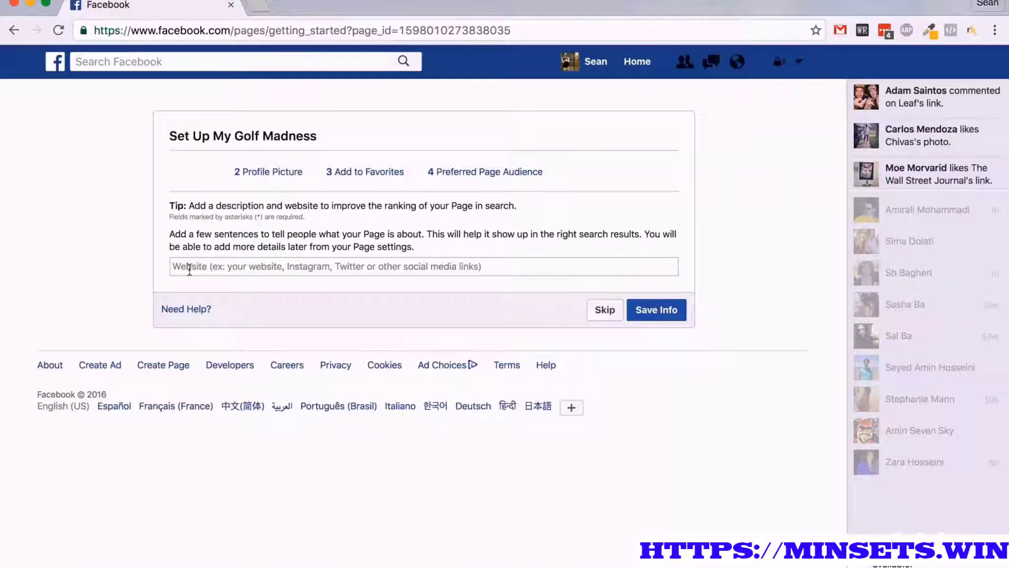
# Examine the About section's description and website fields, and the ClickBank link in the TextEdit content document
pyautogui.click(213, 266)
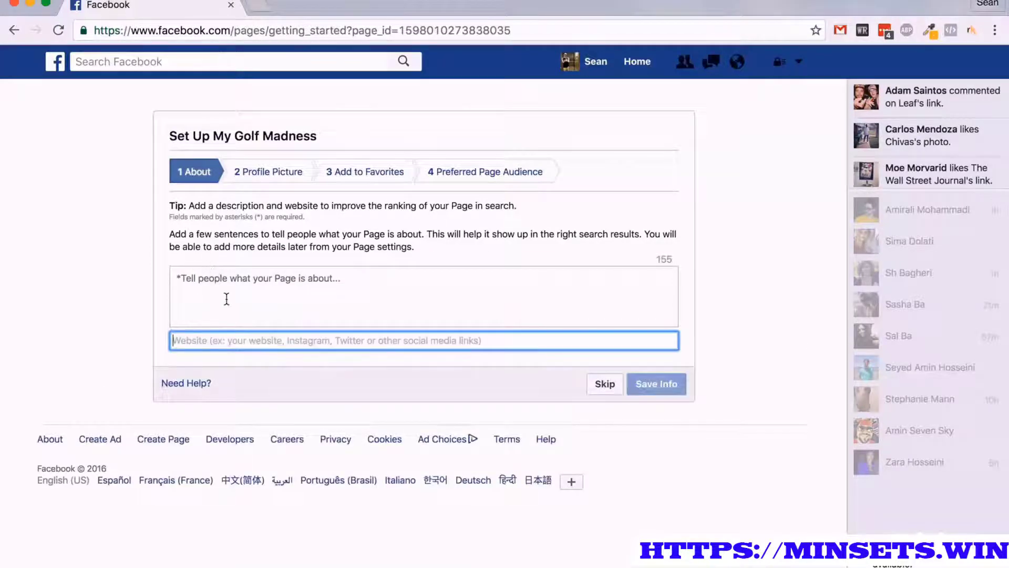
pyautogui.click(226, 298)
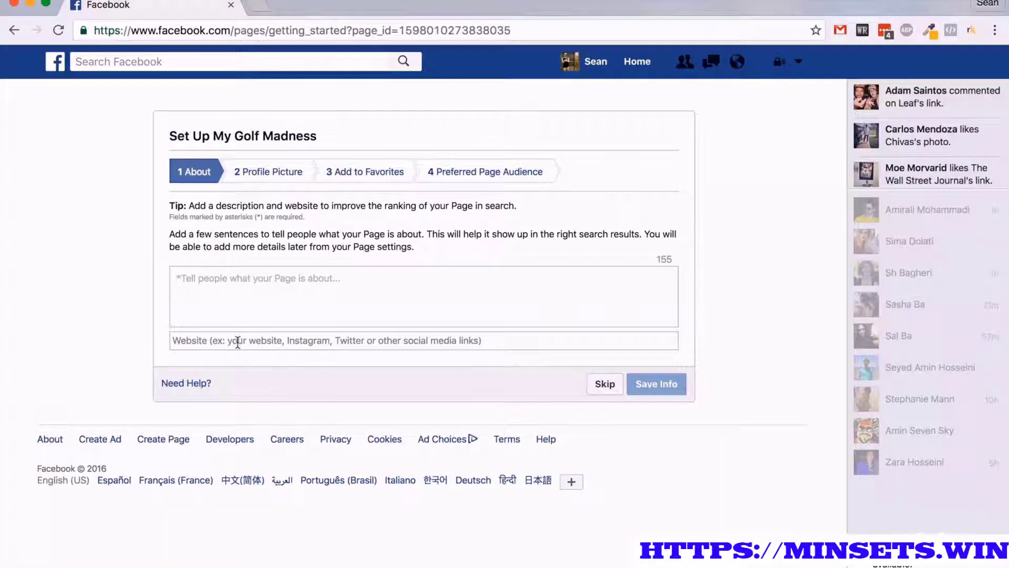
pyautogui.moveTo(732, 558)
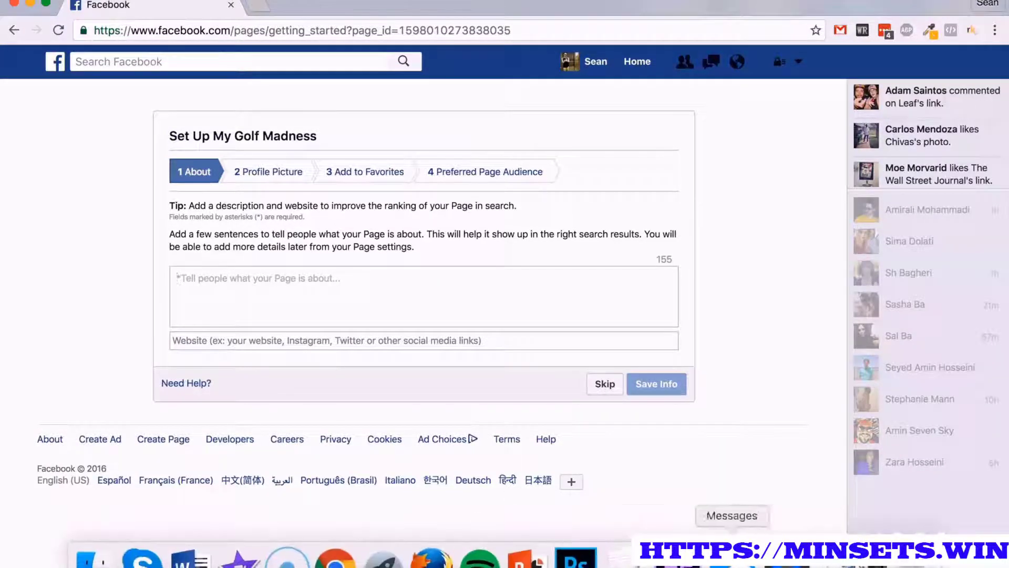
pyautogui.click(637, 556)
pyautogui.moveTo(719, 185); pyautogui.dragTo(422, 175)
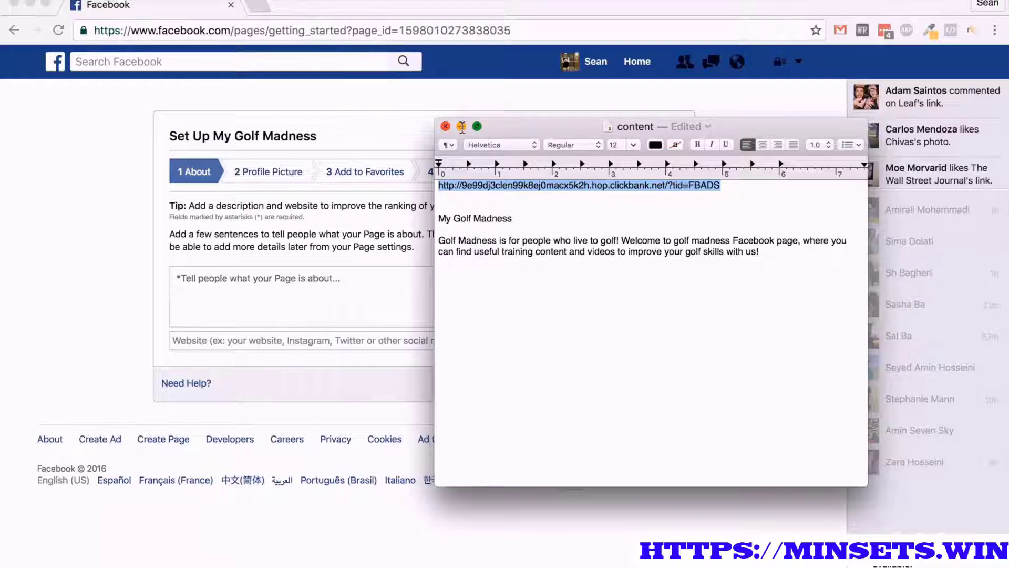
pyautogui.click(462, 127)
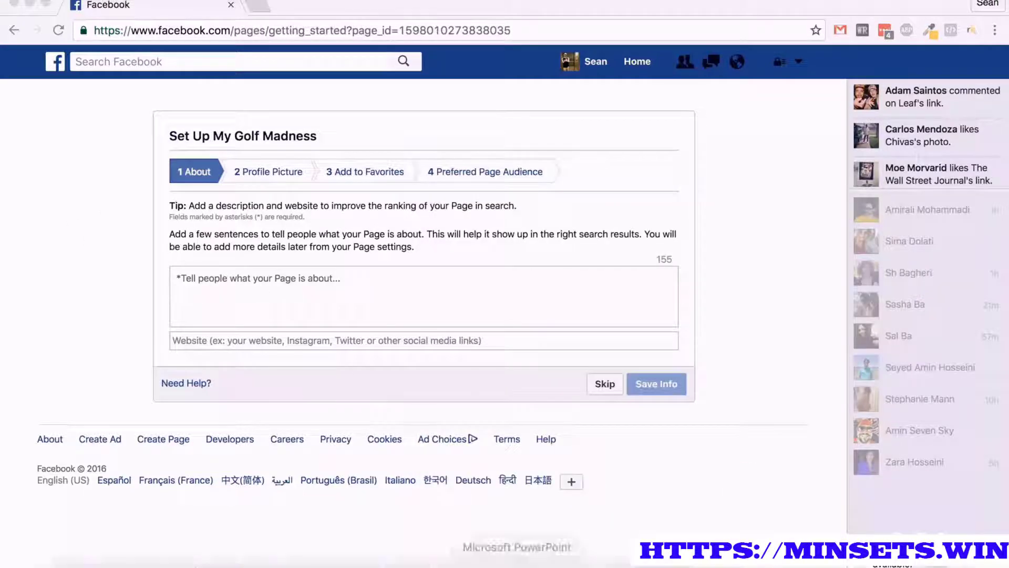
# Switch to TextEdit and copy the whole paragraph beginning "Golf Madness is for people who live to golf!" from the content document
pyautogui.click(605, 556)
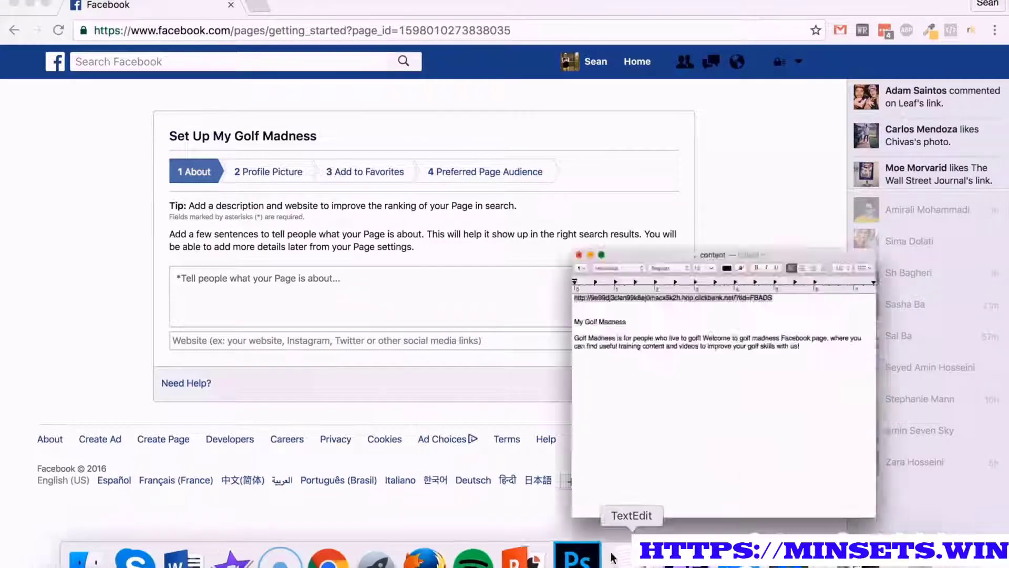
pyautogui.click(498, 244)
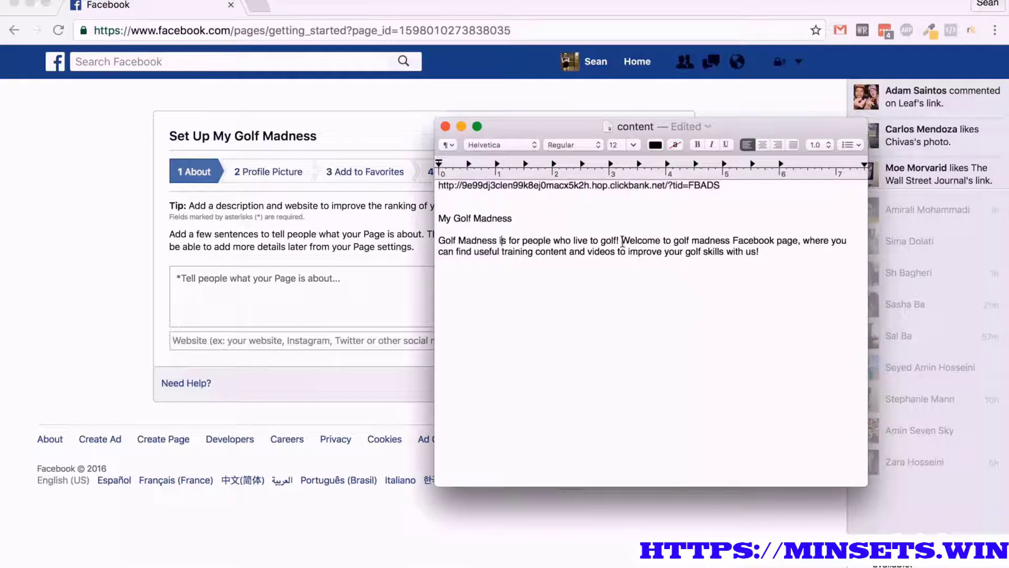
pyautogui.moveTo(441, 242); pyautogui.dragTo(789, 247)
pyautogui.rightClick(598, 239)
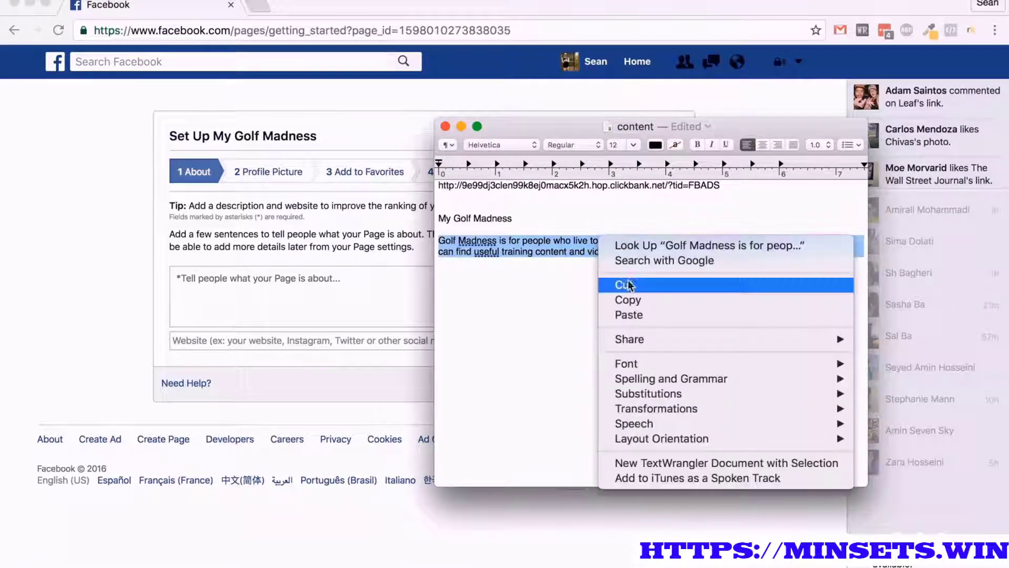
pyautogui.click(625, 297)
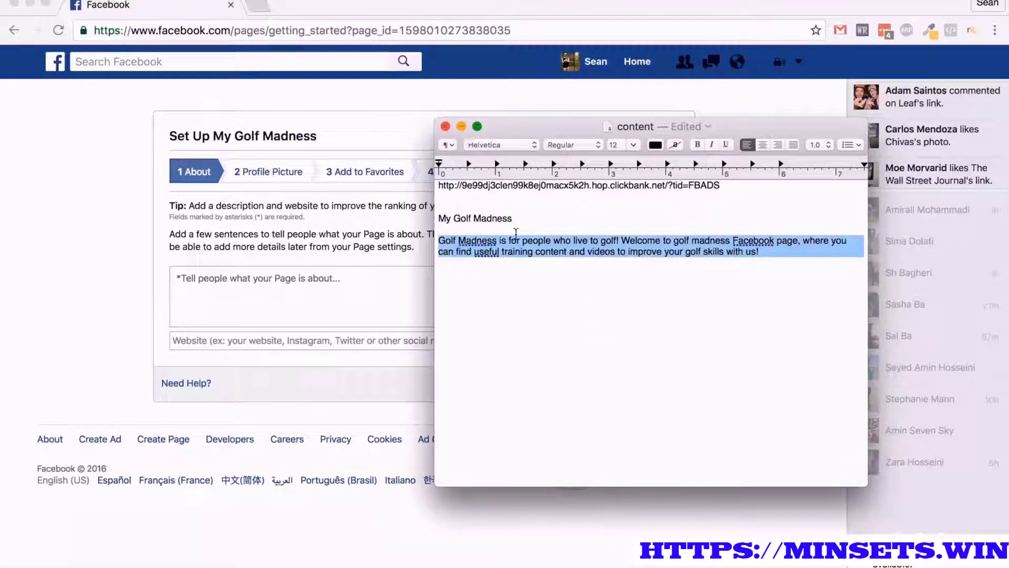
pyautogui.click(494, 244)
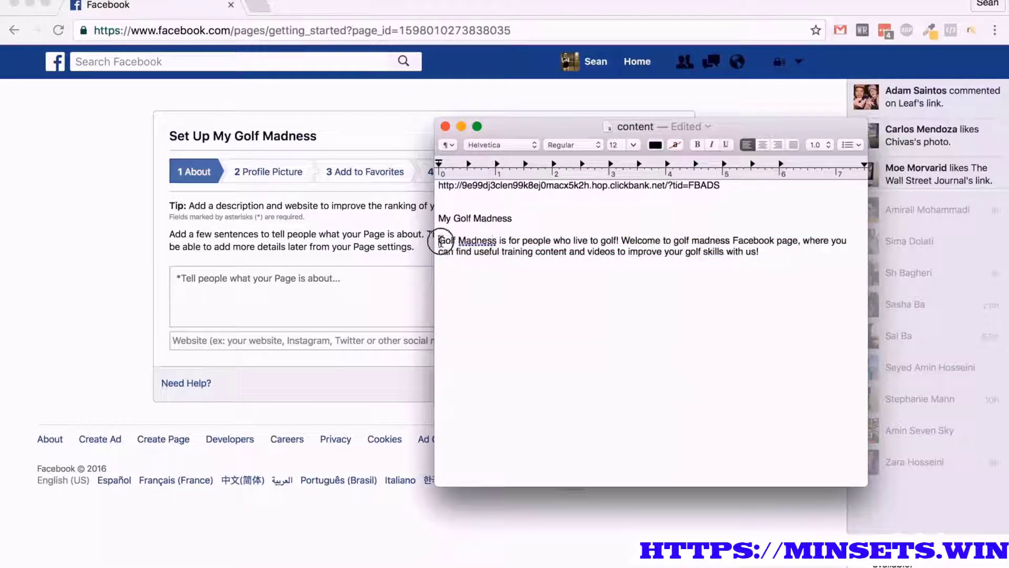
pyautogui.moveTo(441, 242); pyautogui.dragTo(771, 254)
pyautogui.rightClick(602, 241)
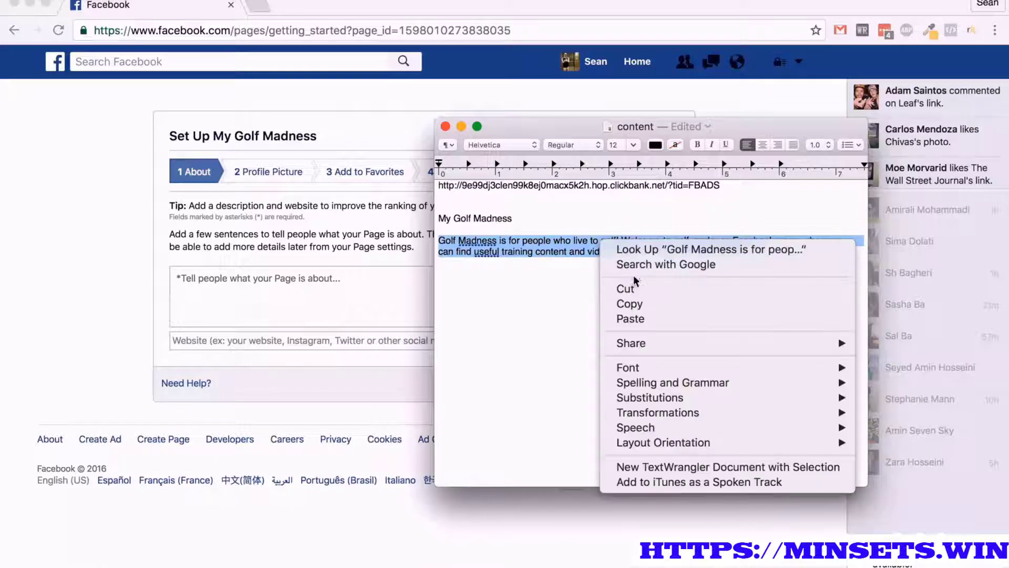
pyautogui.click(631, 302)
# Back in the browser, paste the copied Golf Madness paragraph as the page's description in the About section
pyautogui.click(318, 307)
pyautogui.rightClick(227, 283)
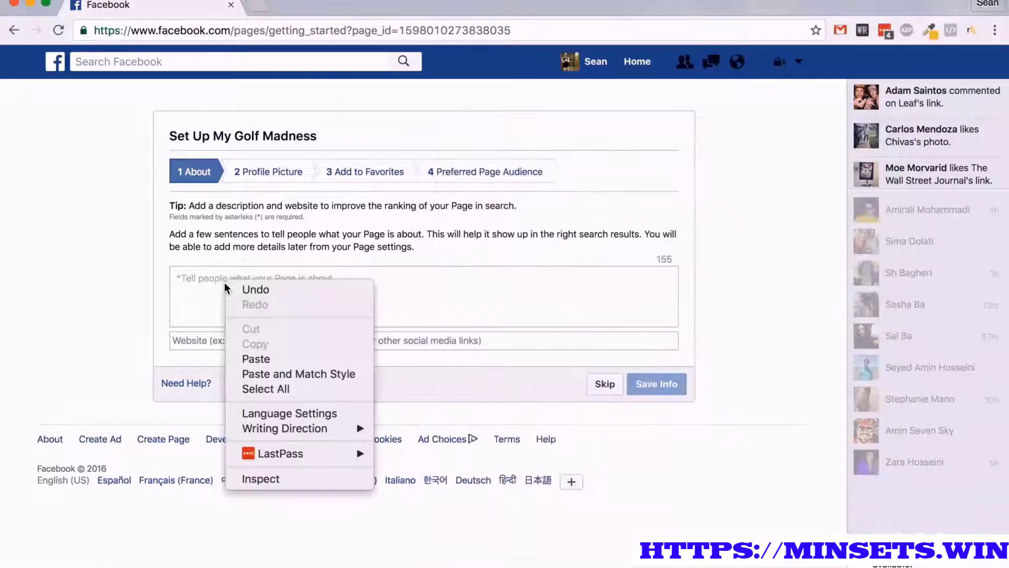
pyautogui.click(276, 358)
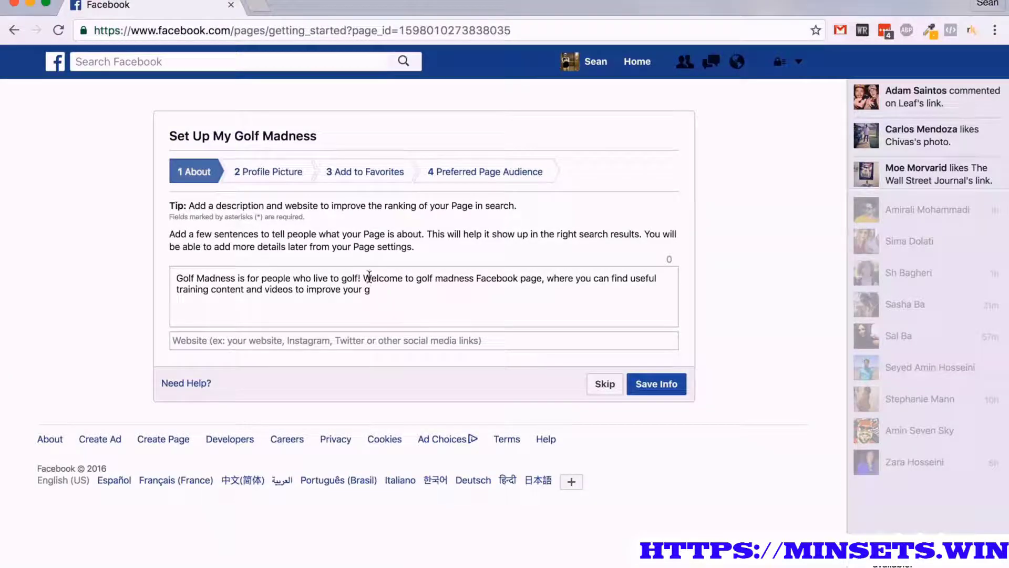
# Shorten the page description to "Golf Madness is for people who live to golf!" and save the About information
pyautogui.moveTo(364, 277); pyautogui.dragTo(459, 314)
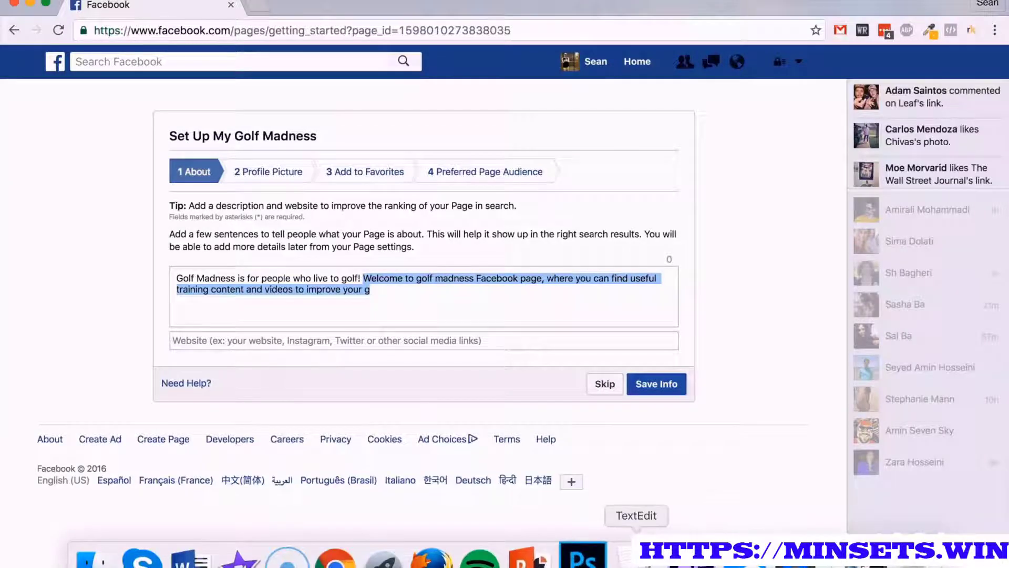
pyautogui.click(637, 556)
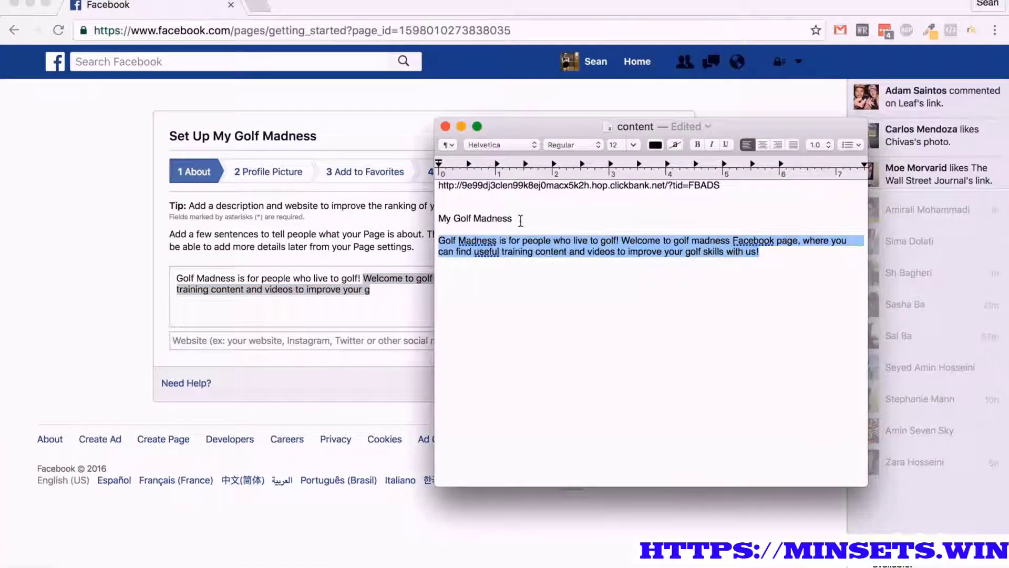
pyautogui.click(461, 126)
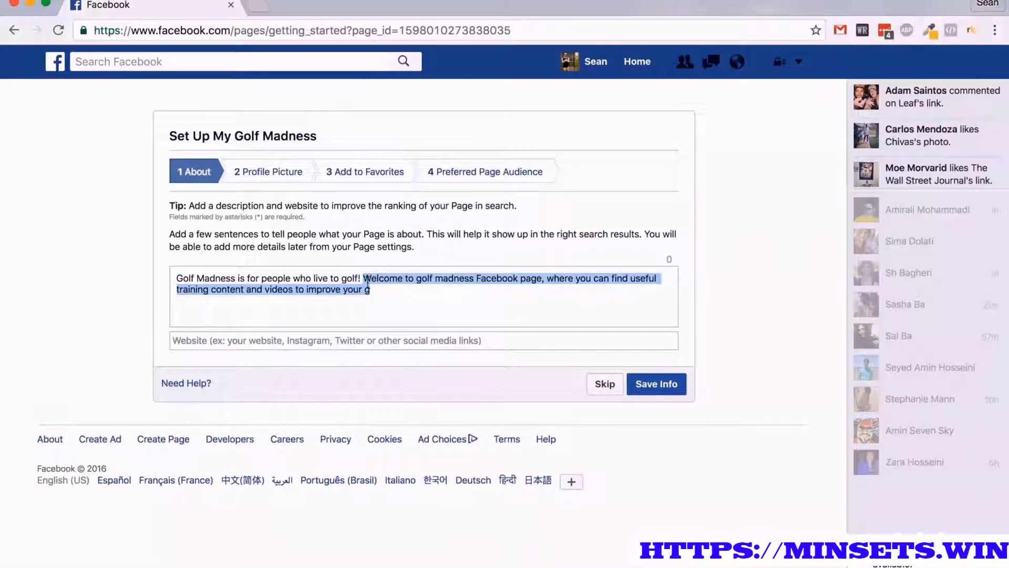
pyautogui.press('BackSpace')
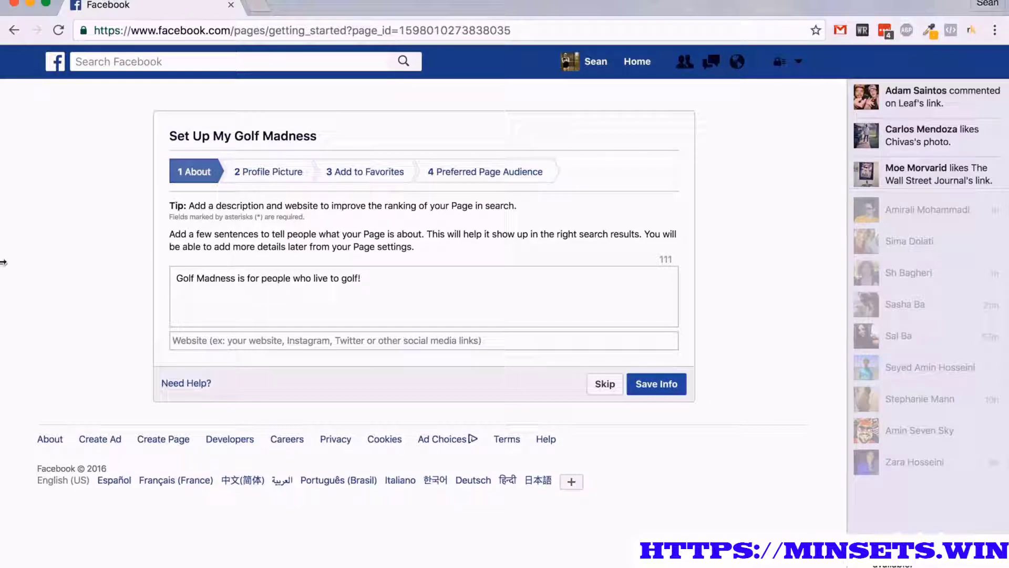
pyautogui.click(656, 384)
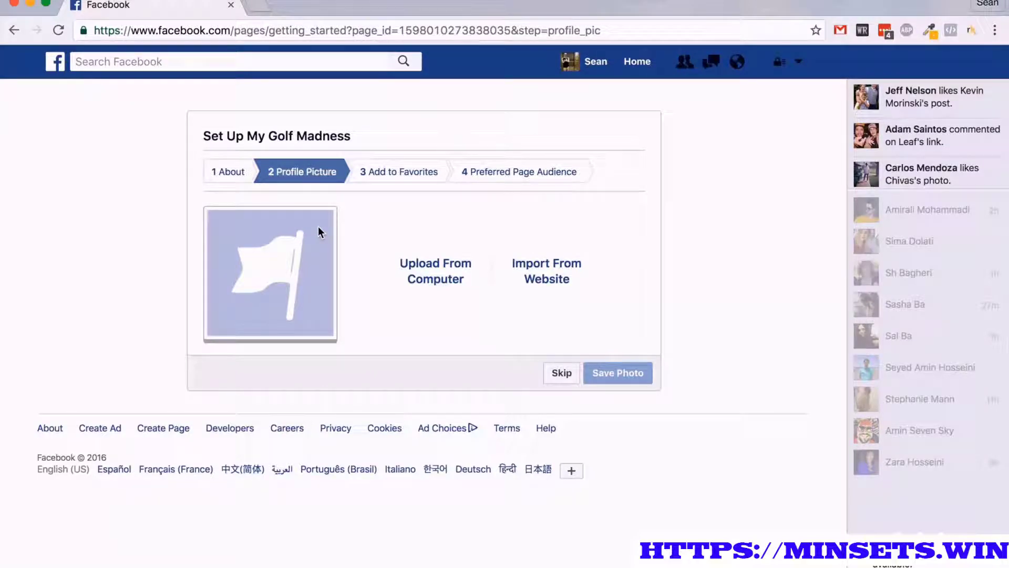
# Upload mg JPGI.jpg from the MGL folder on the Desktop as the page's profile picture and continue to the favorites stage
pyautogui.click(425, 287)
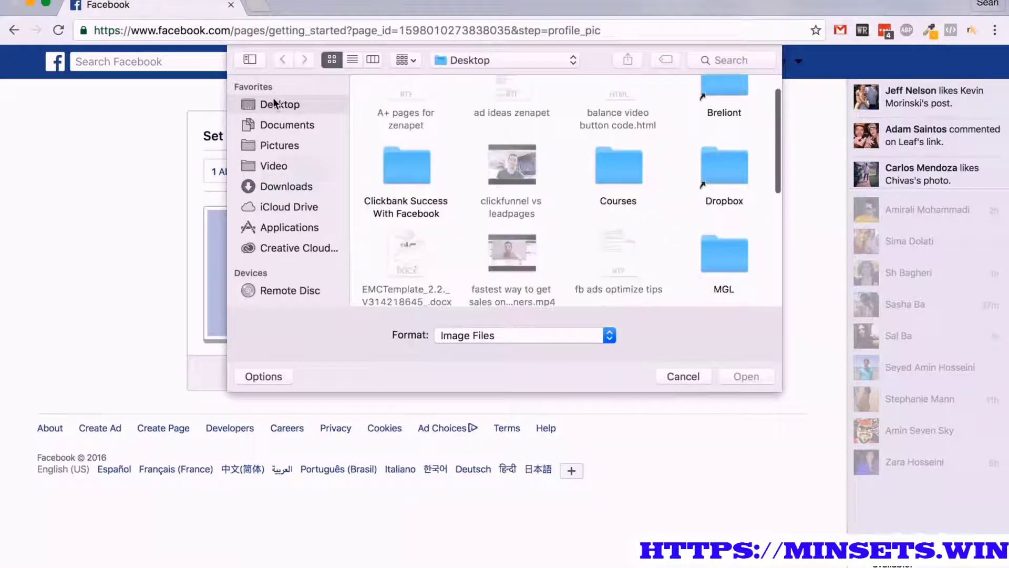
pyautogui.scroll(-4, 489, 173)
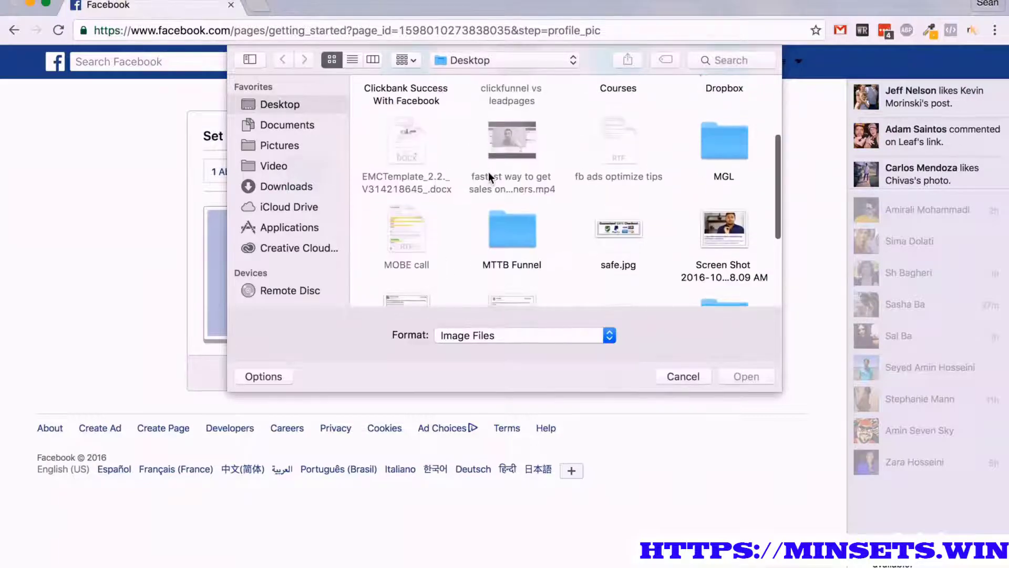
pyautogui.scroll(3, 516, 178)
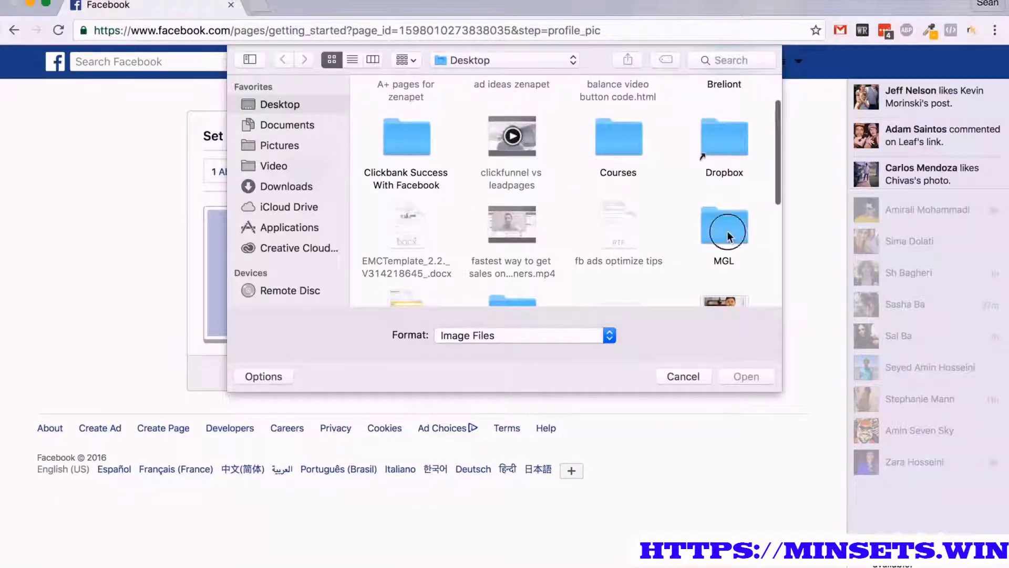
pyautogui.doubleClick(728, 235)
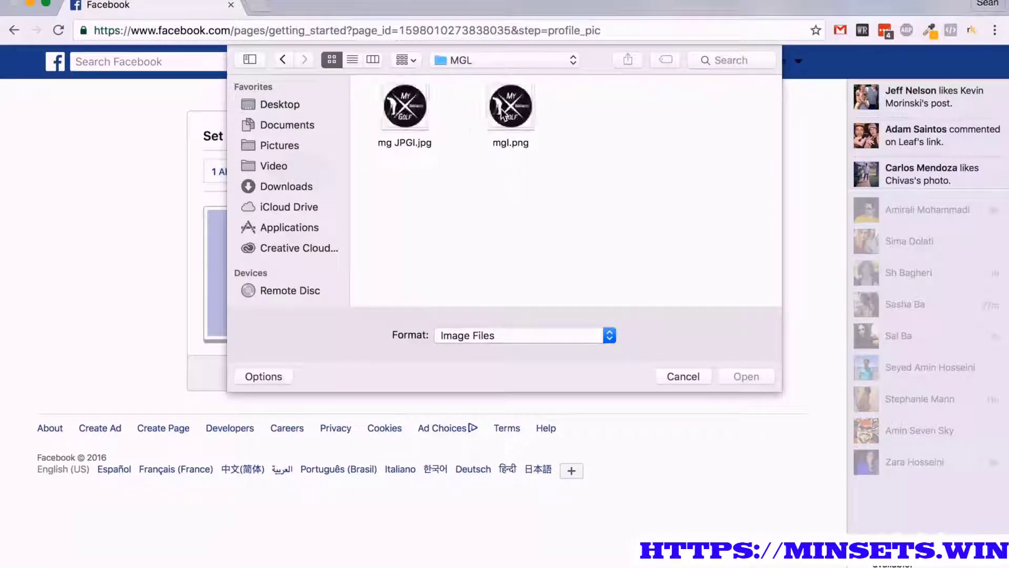
pyautogui.click(415, 116)
pyautogui.click(747, 376)
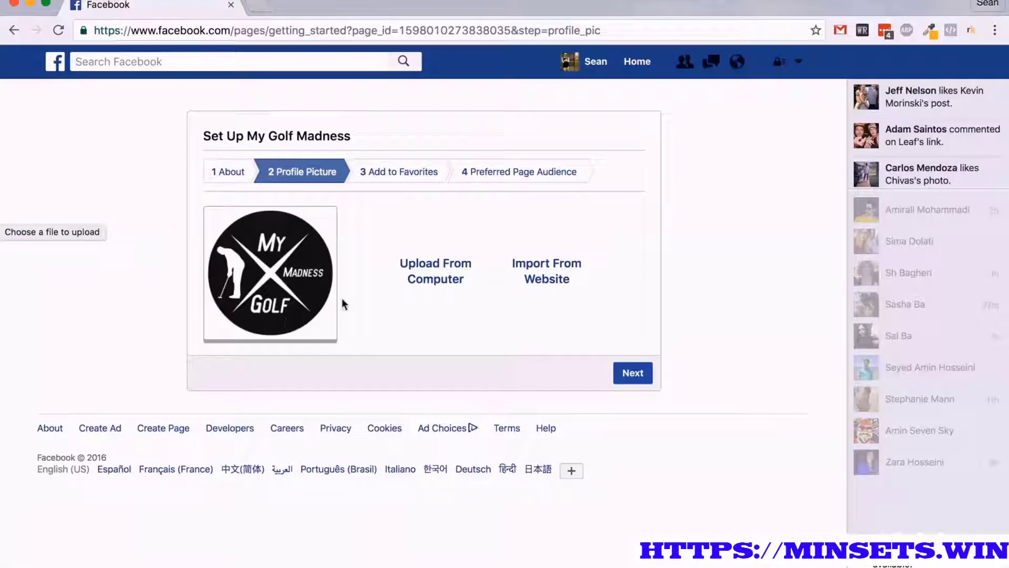
pyautogui.click(639, 382)
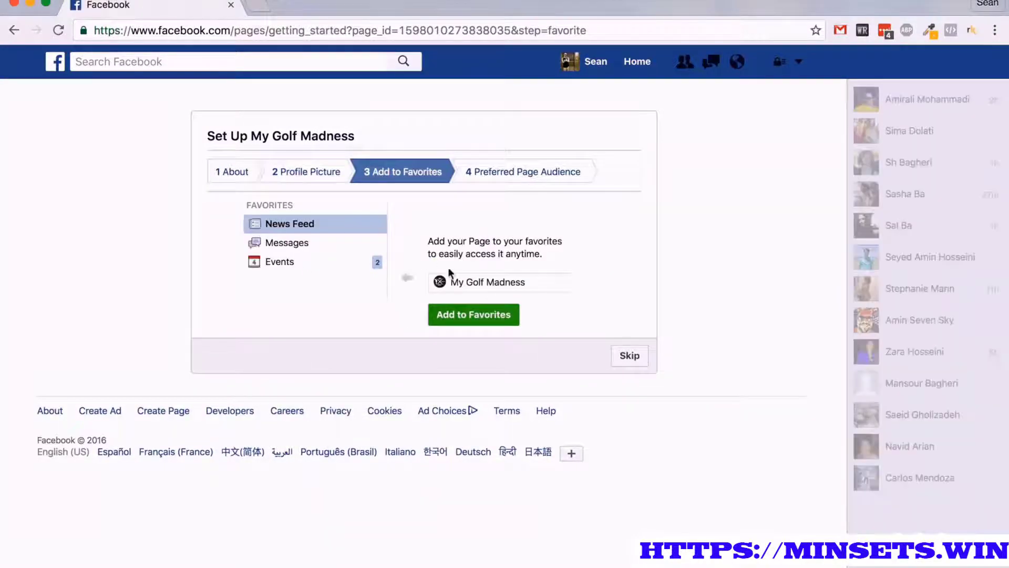
# Skip adding the page to favorites and look through the Preferred Page Audience settings
pyautogui.click(615, 361)
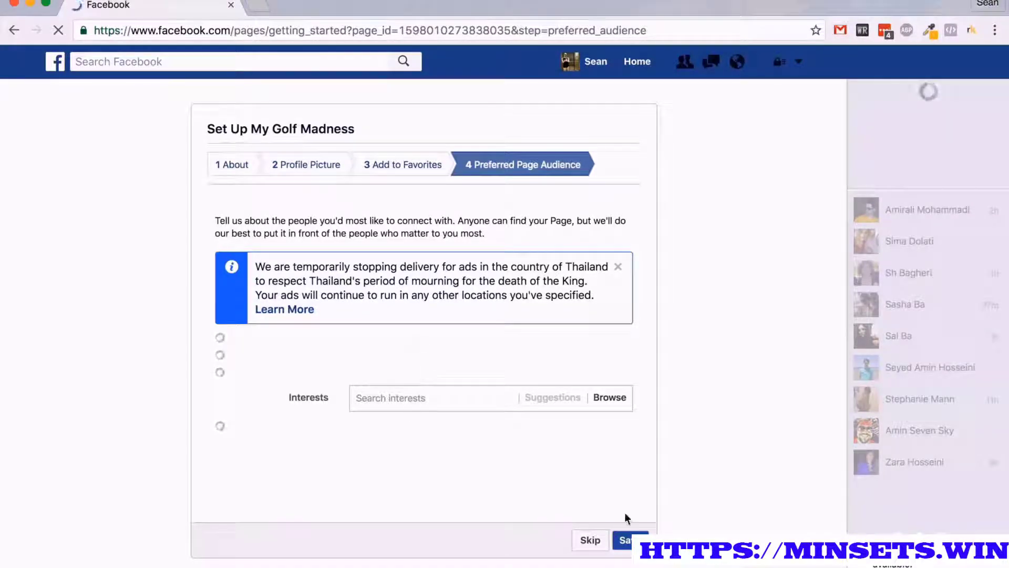
pyautogui.click(614, 540)
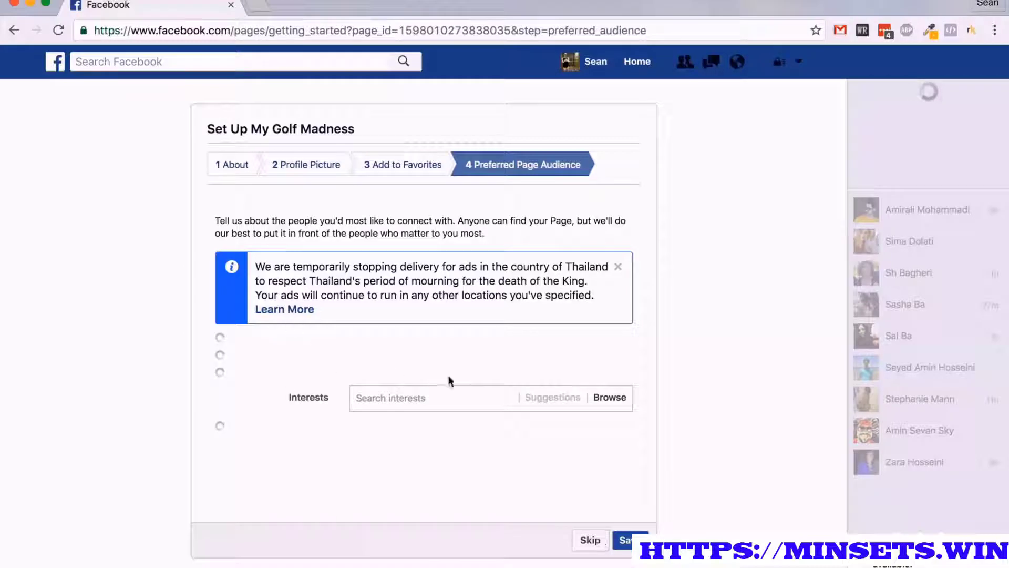
pyautogui.scroll(-3, 255, 342)
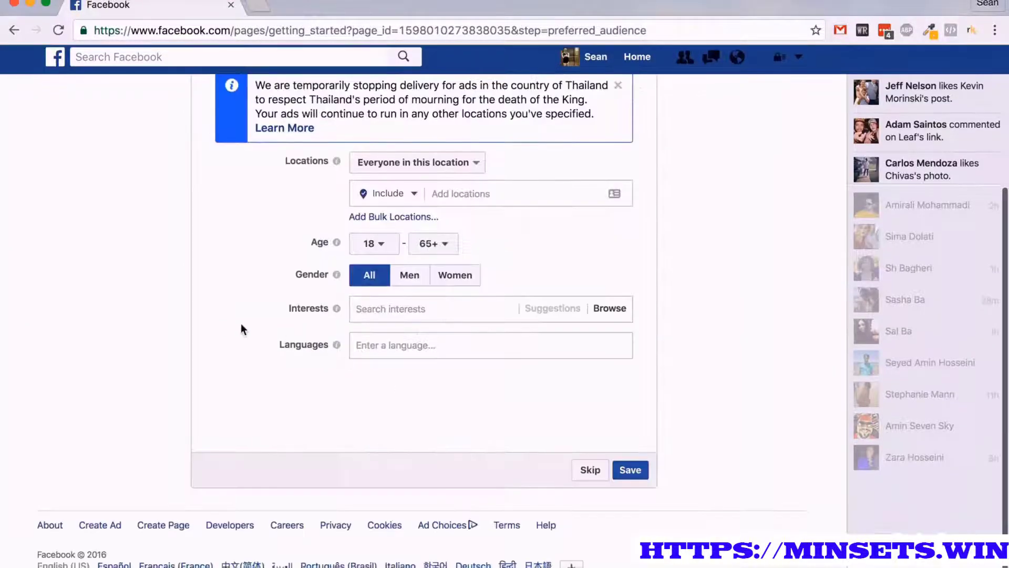
pyautogui.scroll(4, 240, 323)
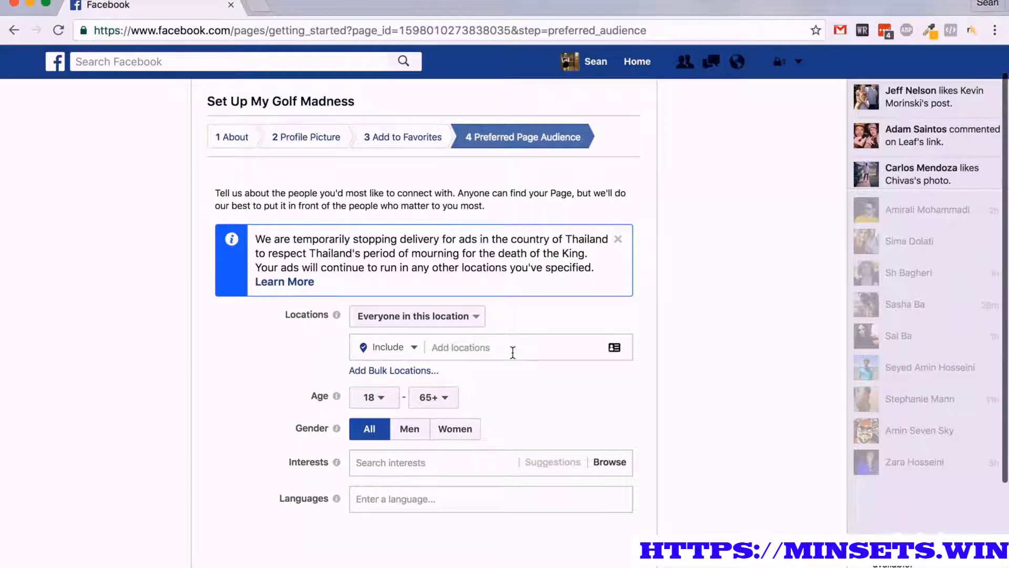
pyautogui.scroll(-3, 513, 352)
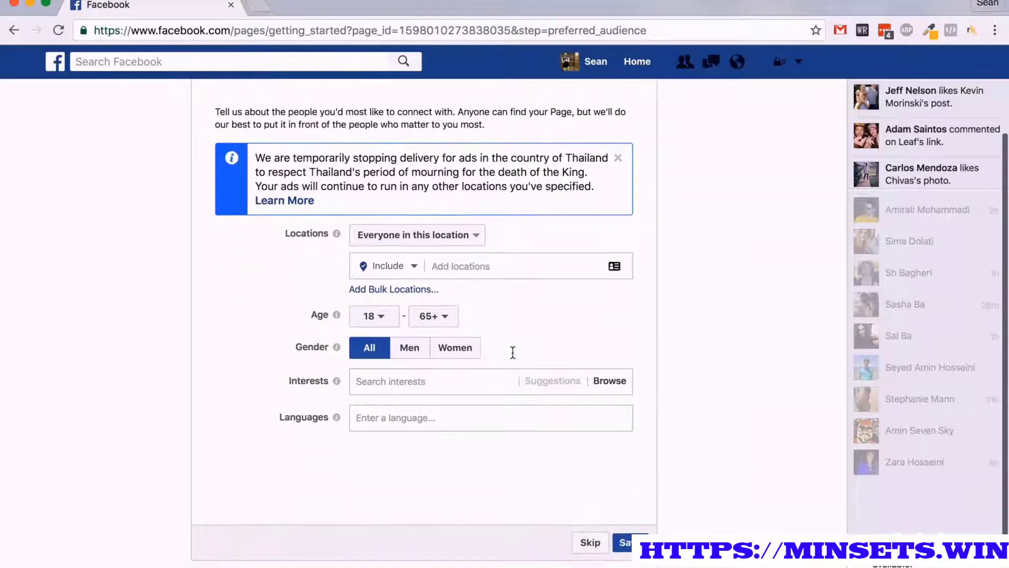
# Include the United States in the preferred audience's locations
pyautogui.click(499, 265)
pyautogui.write('united')
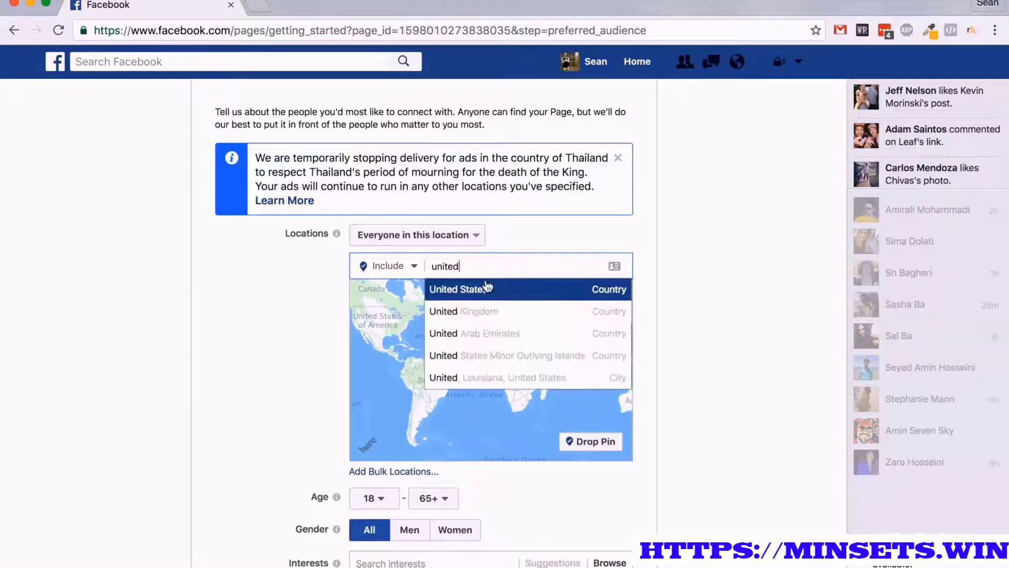
pyautogui.click(487, 301)
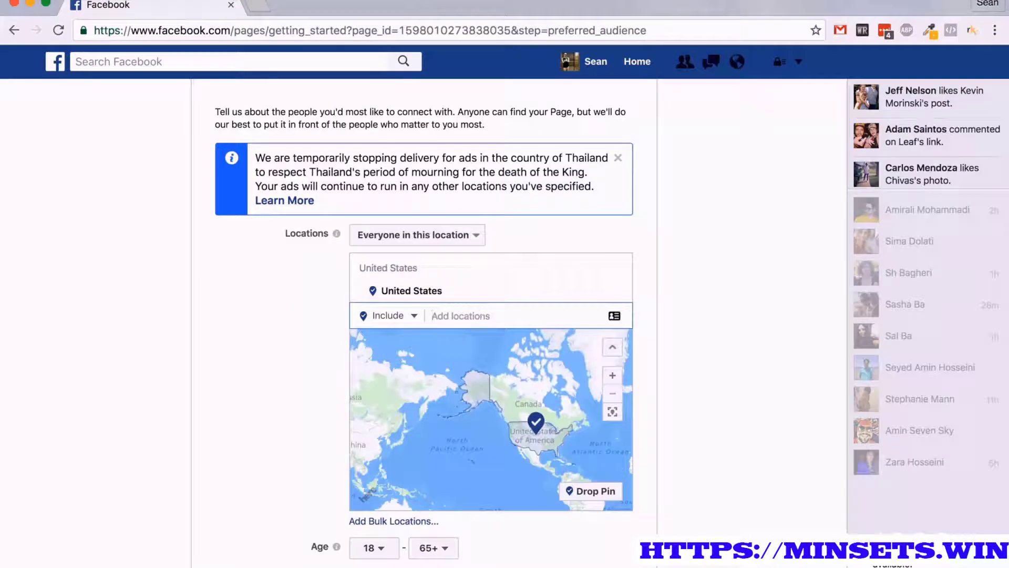
# Select Kingwood, Texas as an audience location and remove it from the list
pyautogui.write('king')
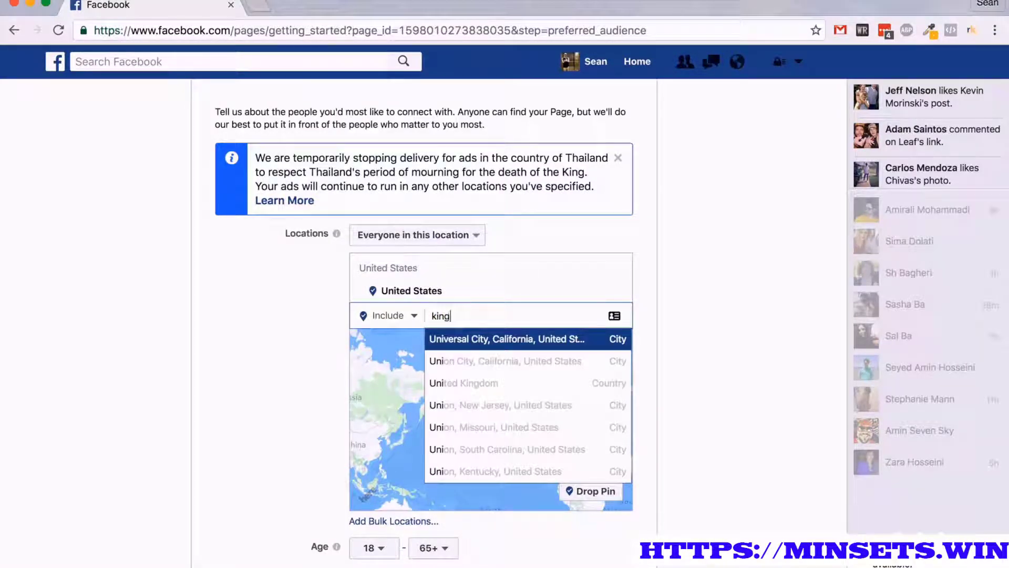
pyautogui.click(482, 387)
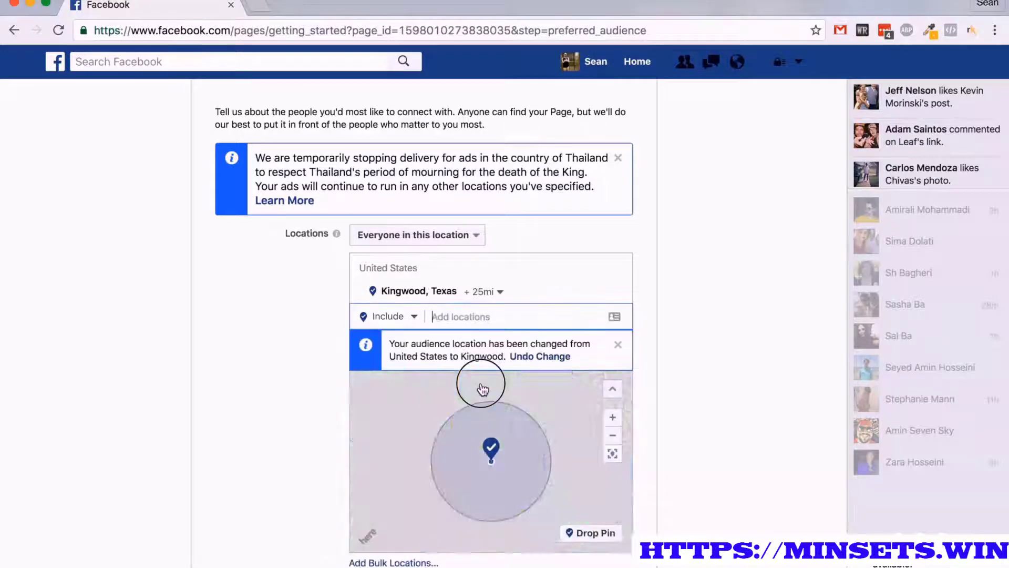
pyautogui.moveTo(482, 386); pyautogui.dragTo(488, 349)
pyautogui.moveTo(582, 300)
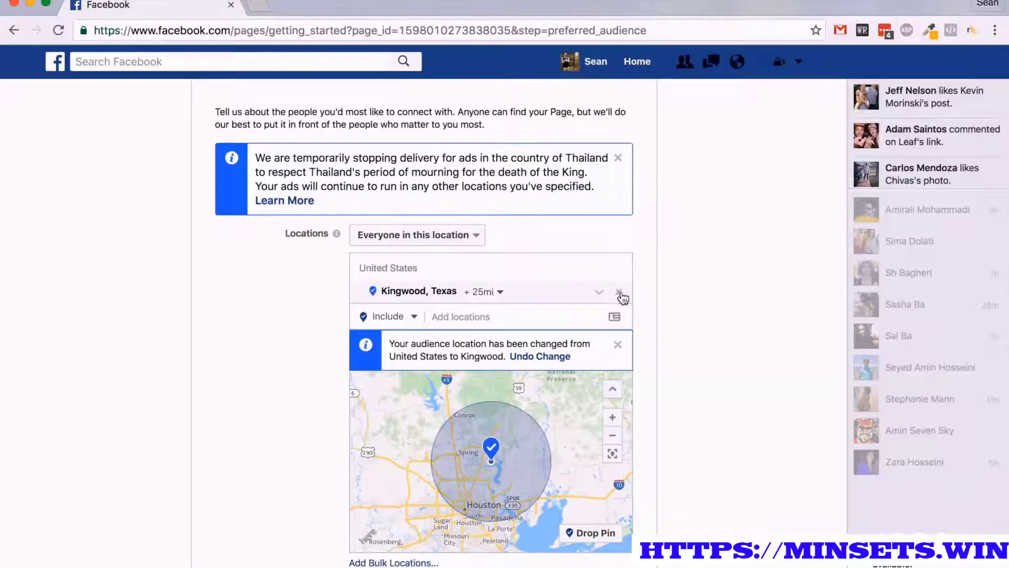
pyautogui.click(621, 292)
# Add the country United States to the emptied audience location list
pyautogui.click(496, 267)
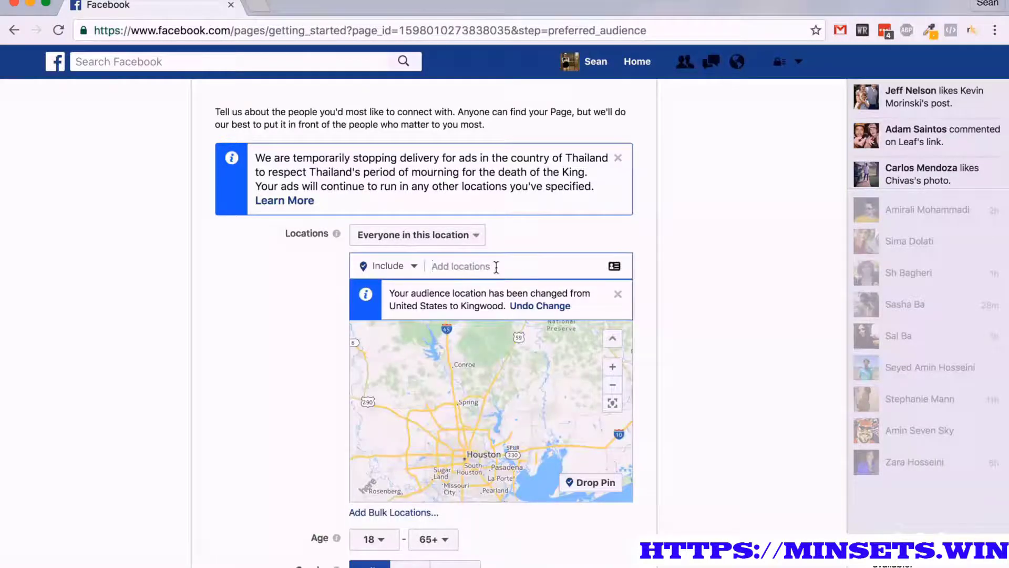
pyautogui.write('uni')
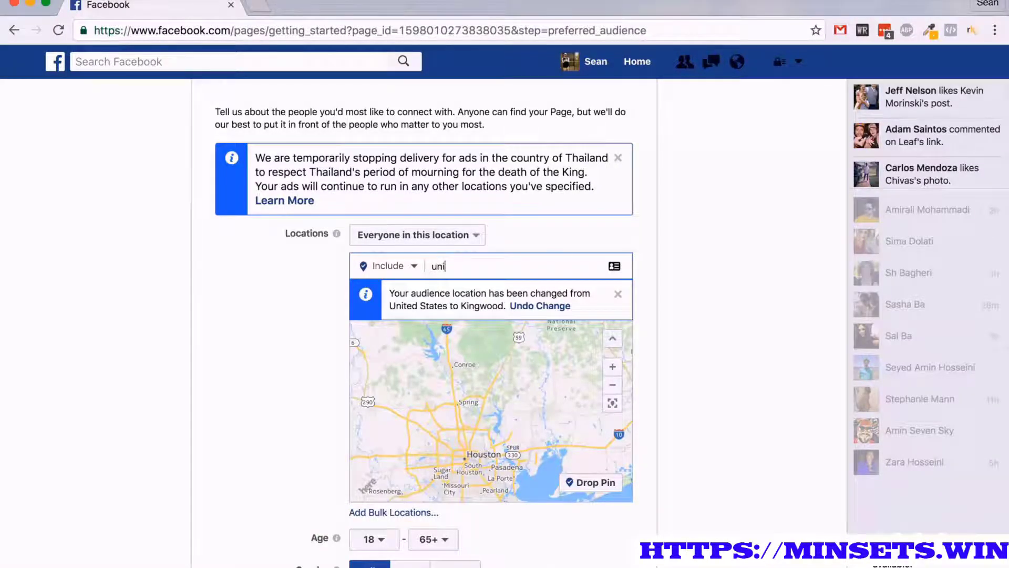
pyautogui.write('ted')
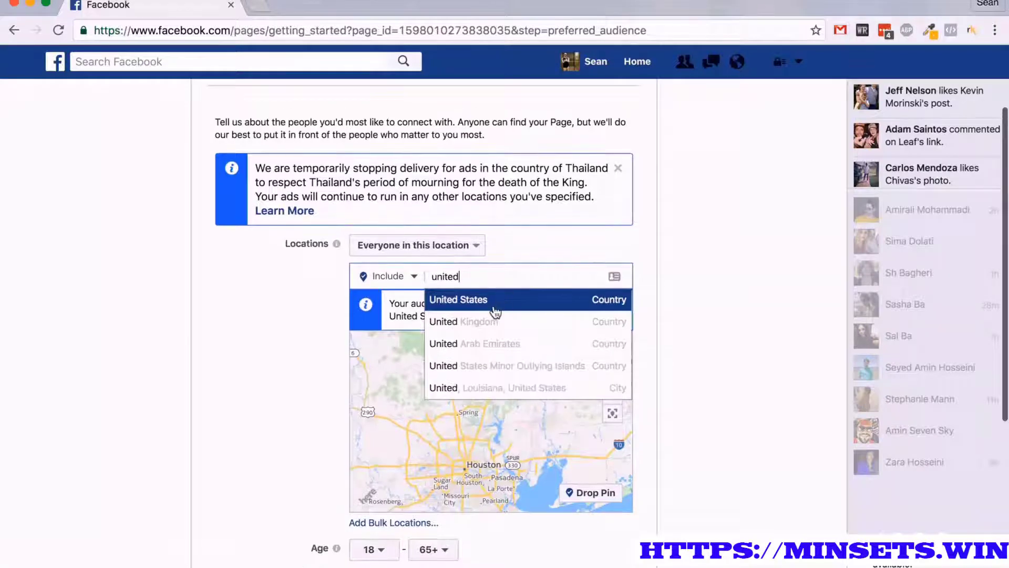
pyautogui.click(495, 312)
# Add the United Kingdom and Canada as further countries in the audience locations
pyautogui.write('k')
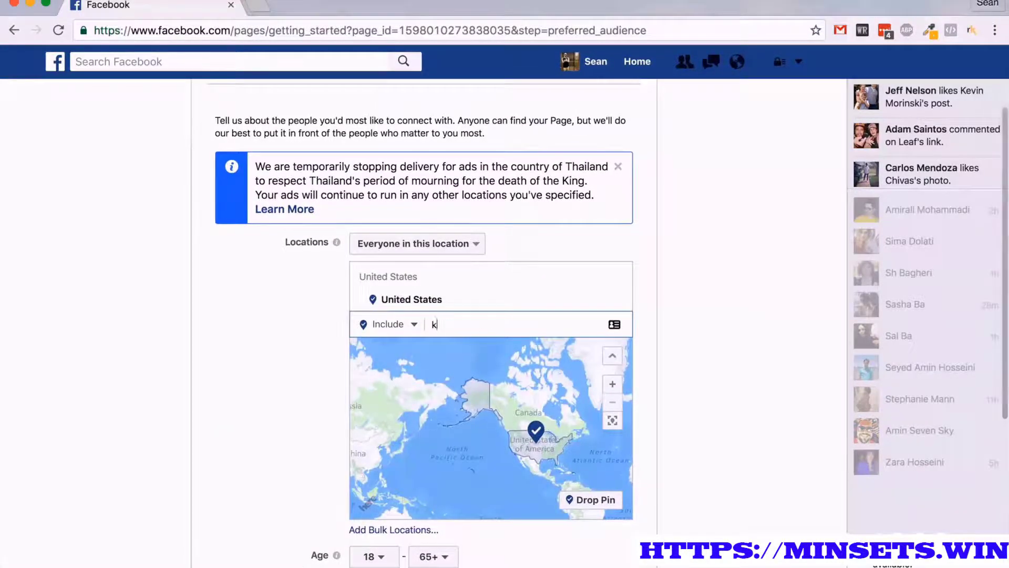
pyautogui.write('ing')
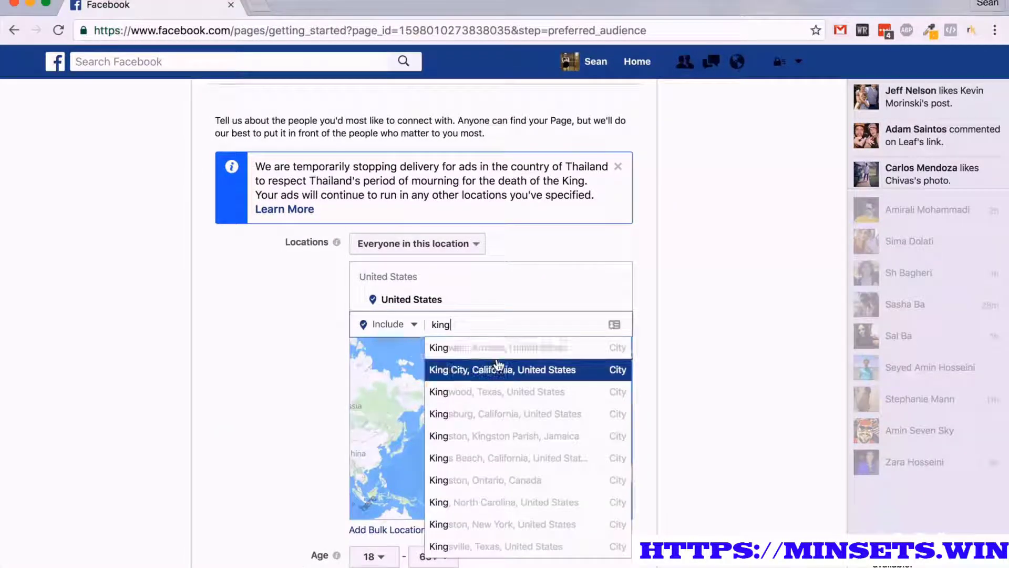
pyautogui.hotkey('ctrl', 'a')
pyautogui.write('unite')
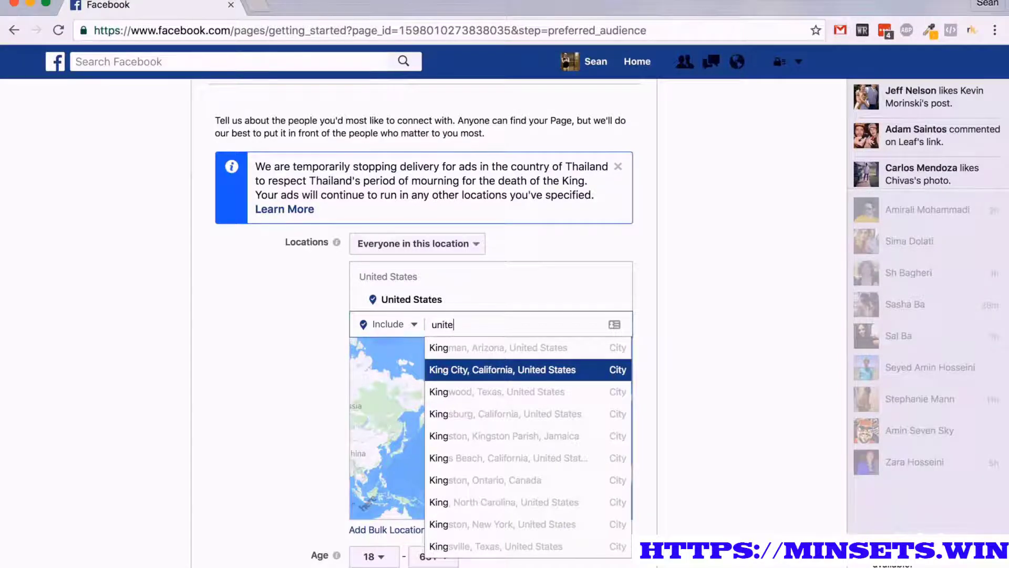
pyautogui.write('d')
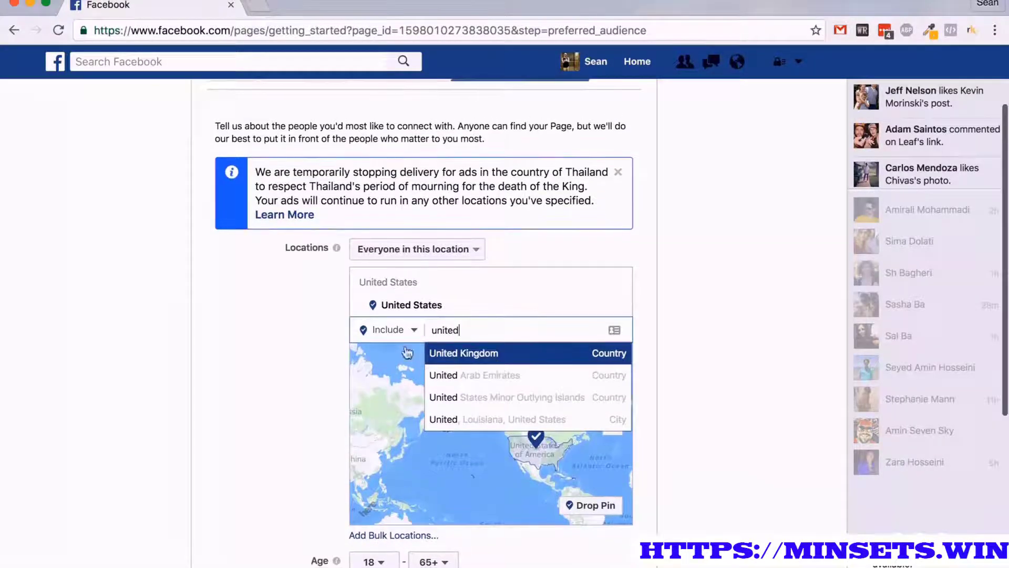
pyautogui.press('Return')
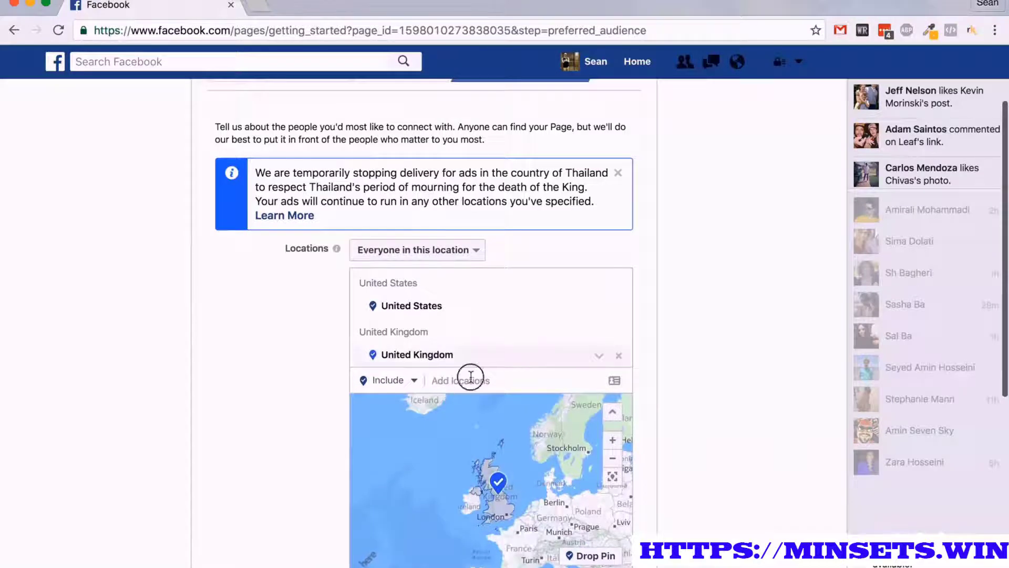
pyautogui.click(471, 378)
pyautogui.write('cana')
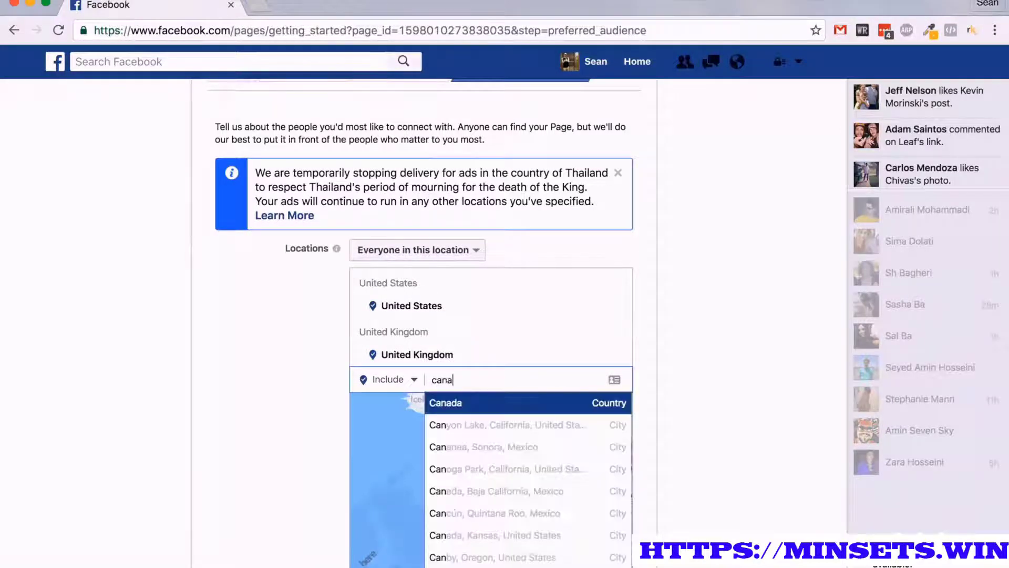
pyautogui.click(468, 403)
# Add Golf and Golf course as interests of the preferred audience
pyautogui.scroll(-5, 282, 361)
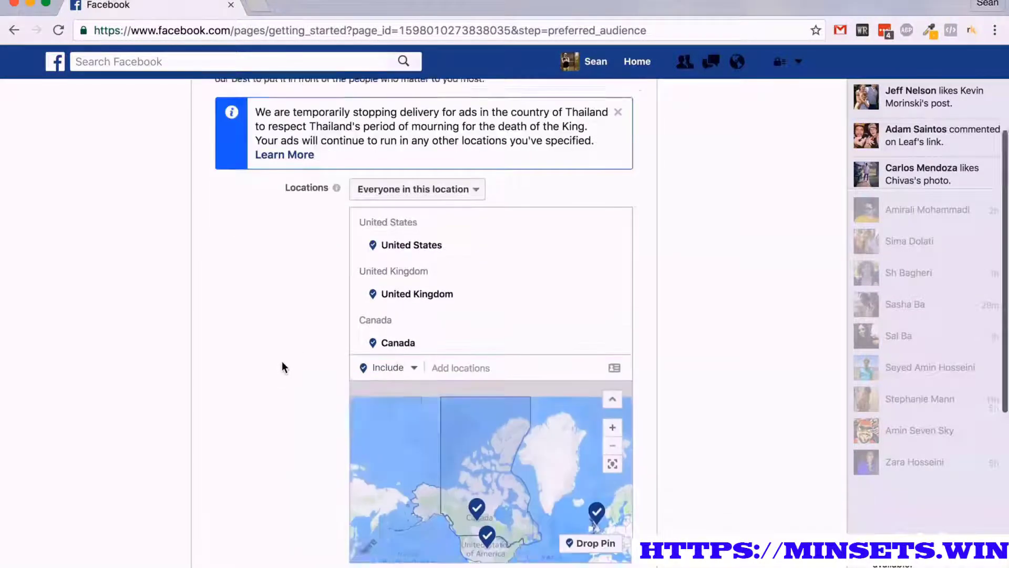
pyautogui.scroll(-3, 281, 361)
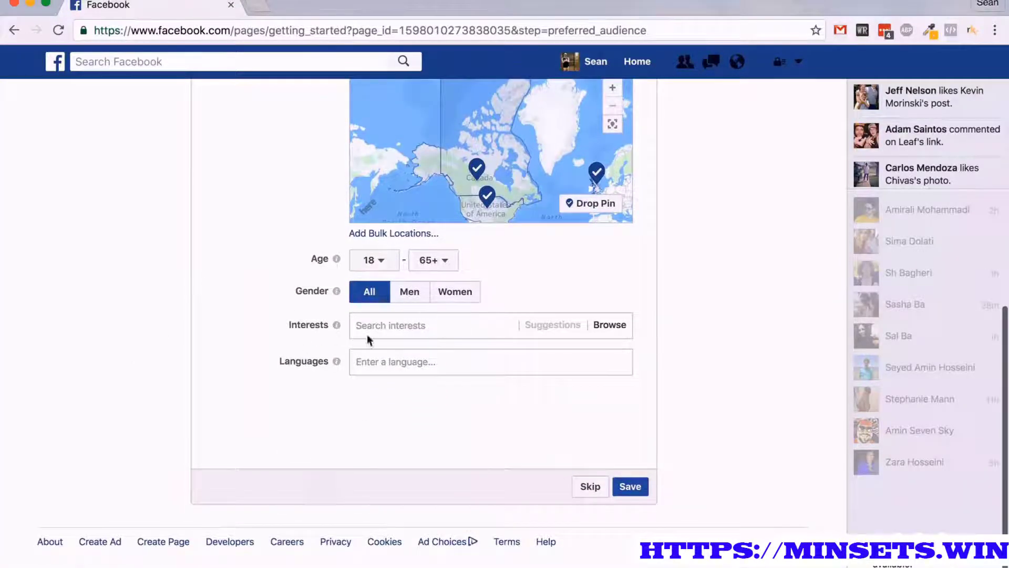
pyautogui.click(427, 326)
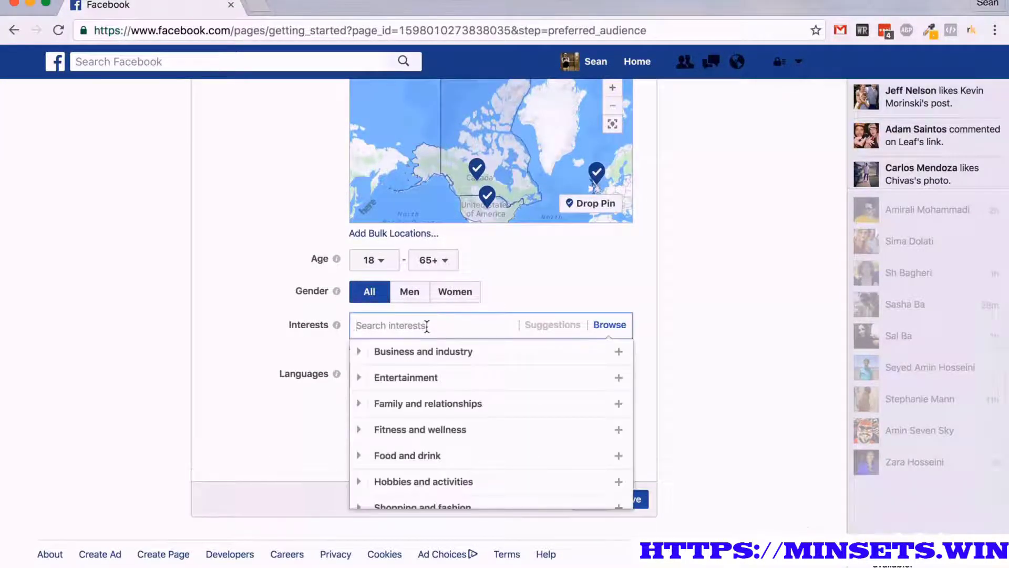
pyautogui.write('golf')
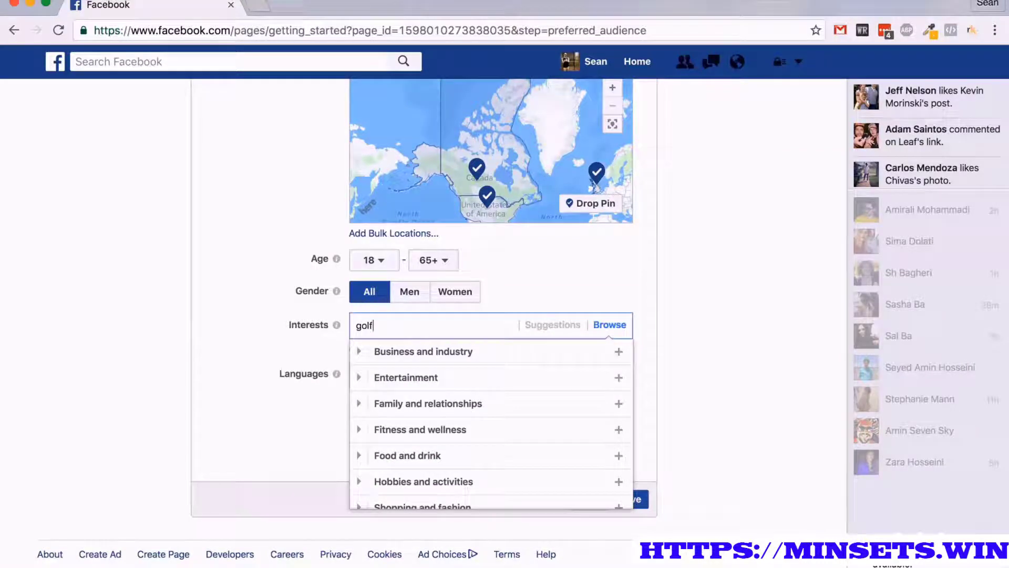
pyautogui.scroll(-1, 269, 339)
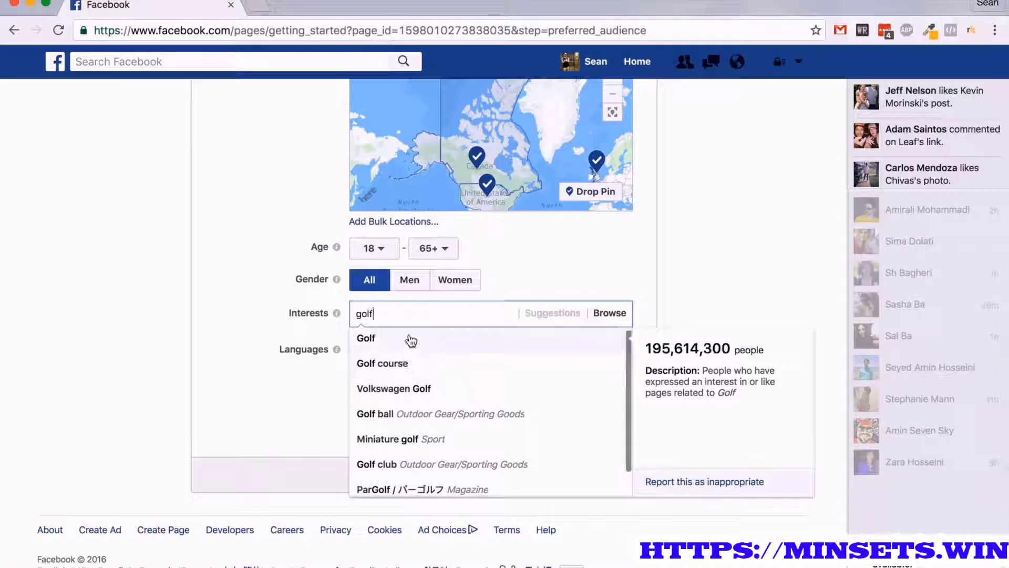
pyautogui.click(399, 339)
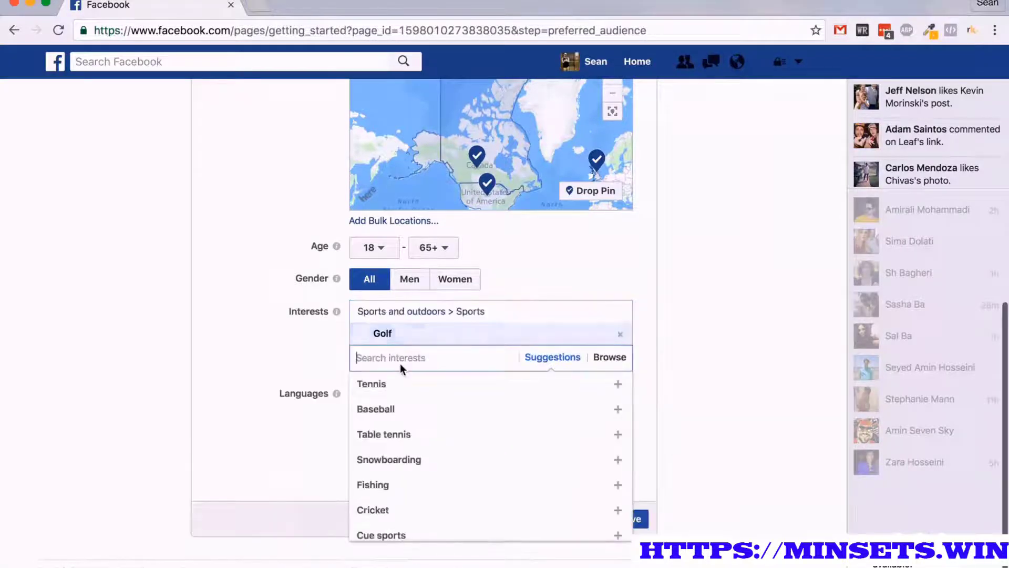
pyautogui.write('golf')
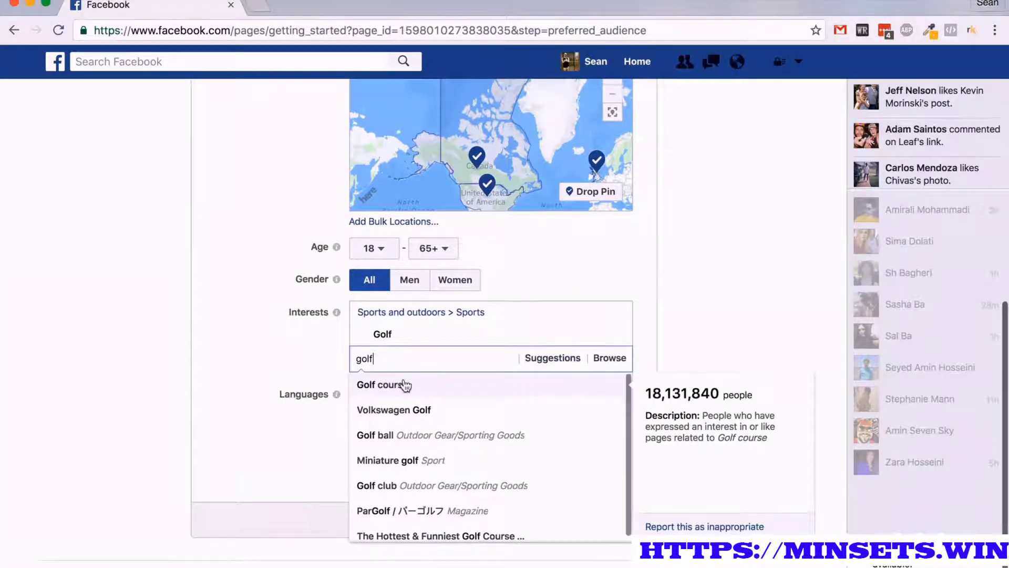
pyautogui.click(401, 393)
pyautogui.click(234, 377)
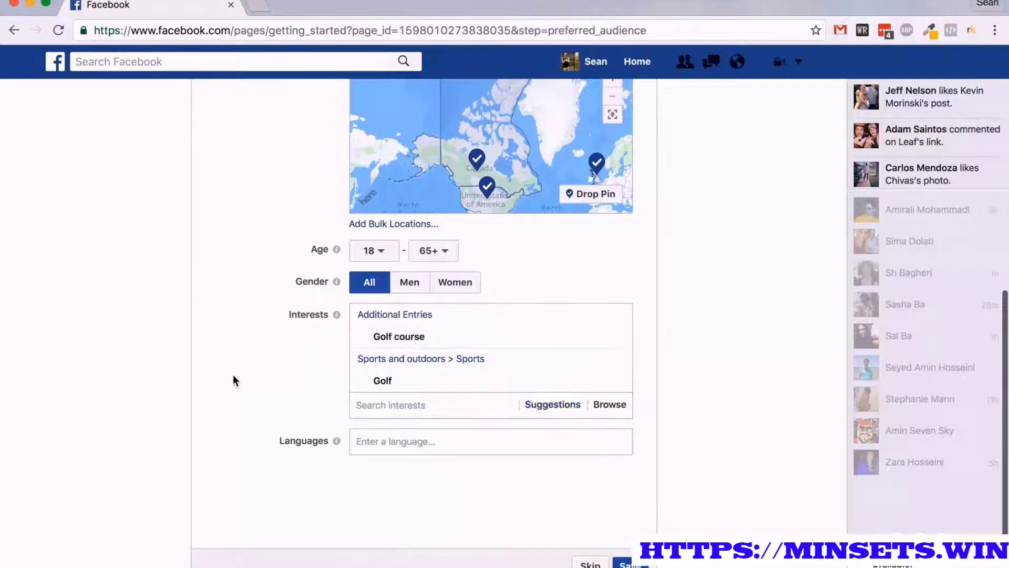
# Add English (All) as the preferred audience's language
pyautogui.scroll(-3, 279, 394)
pyautogui.click(428, 349)
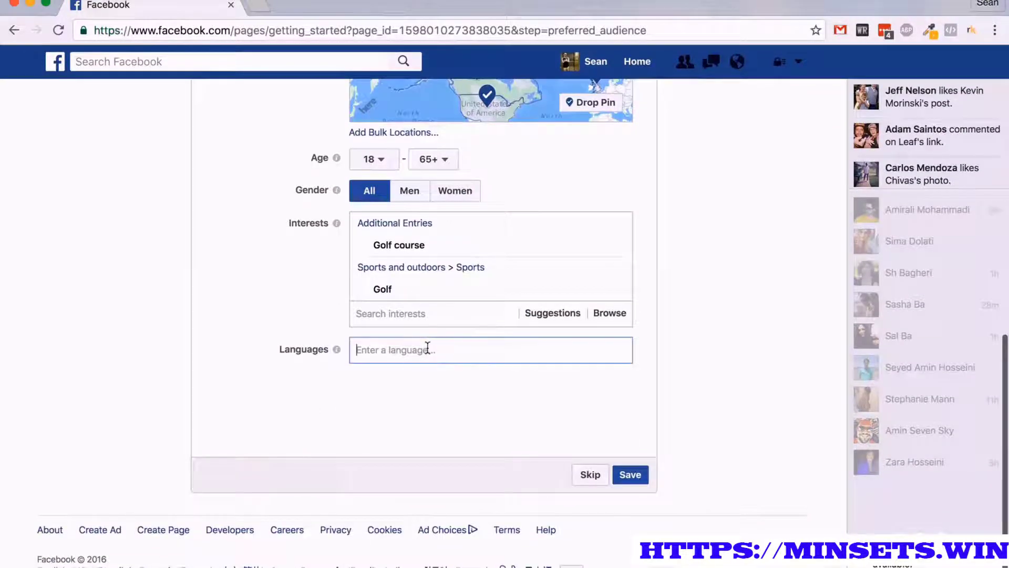
pyautogui.write('eng')
pyautogui.click(381, 375)
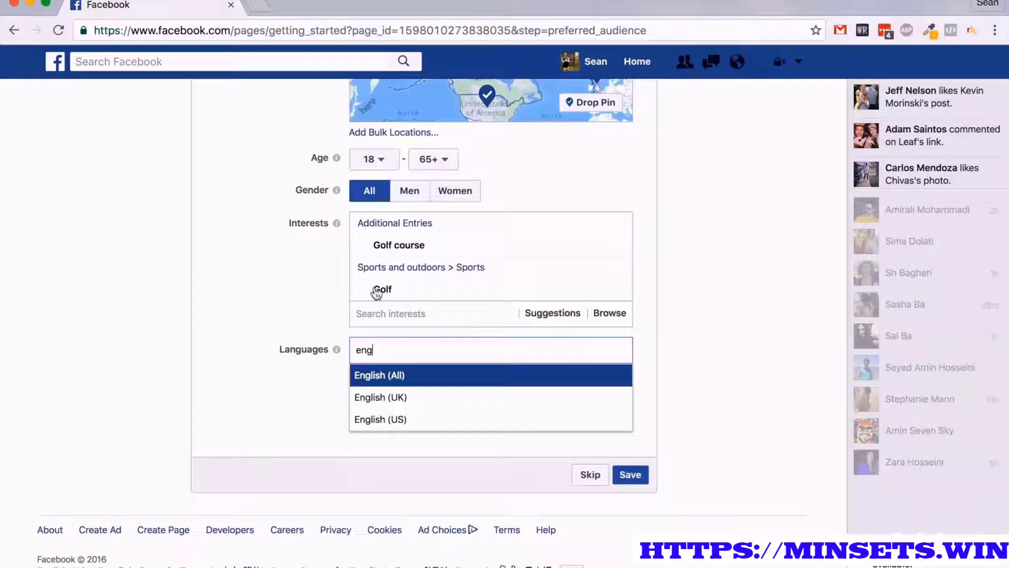
# Review the audience's locations, age, gender, interests and language, and save the preferred audience
pyautogui.scroll(2, 386, 307)
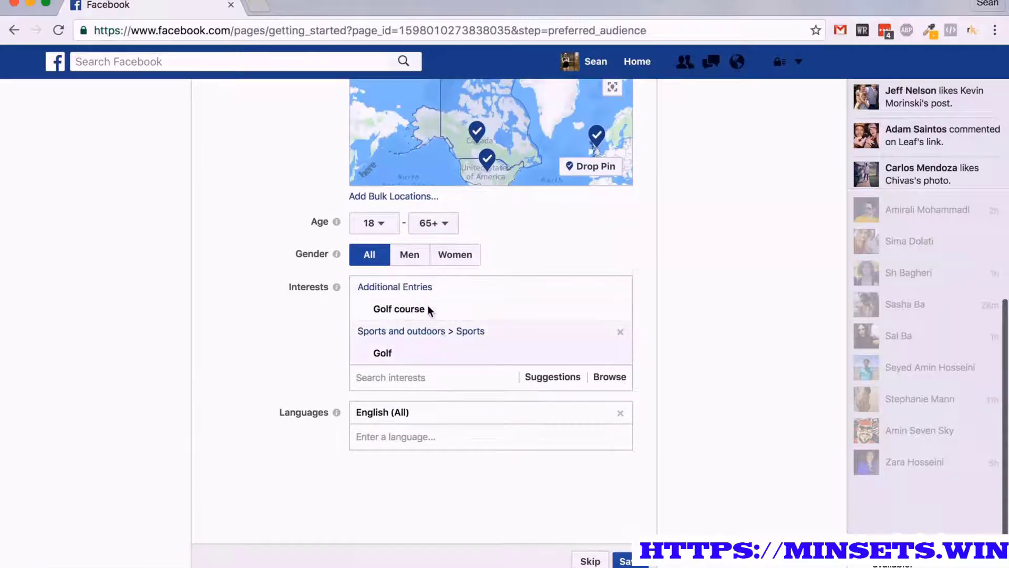
pyautogui.moveTo(433, 315)
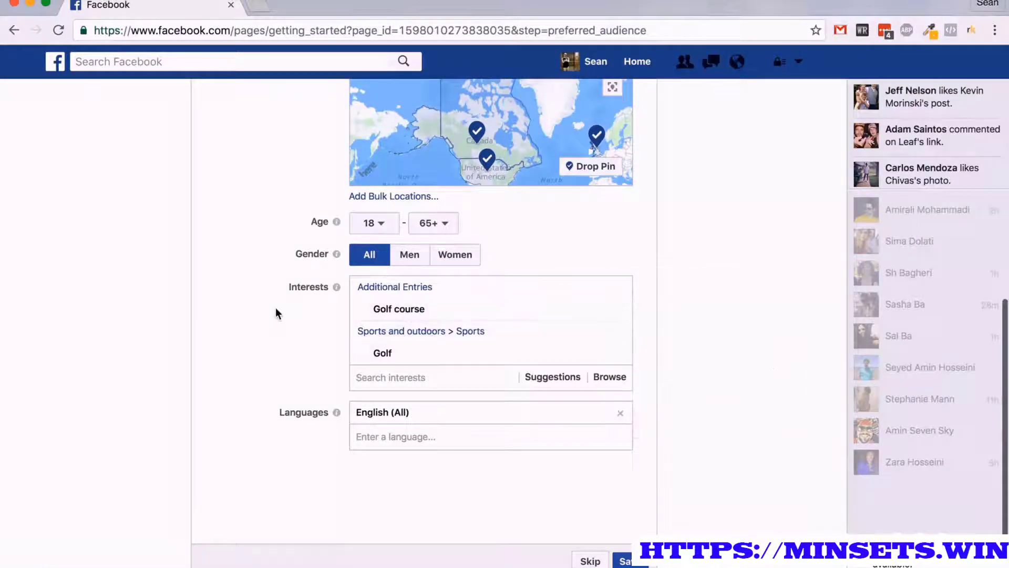
pyautogui.scroll(3, 275, 308)
pyautogui.scroll(-4, 406, 354)
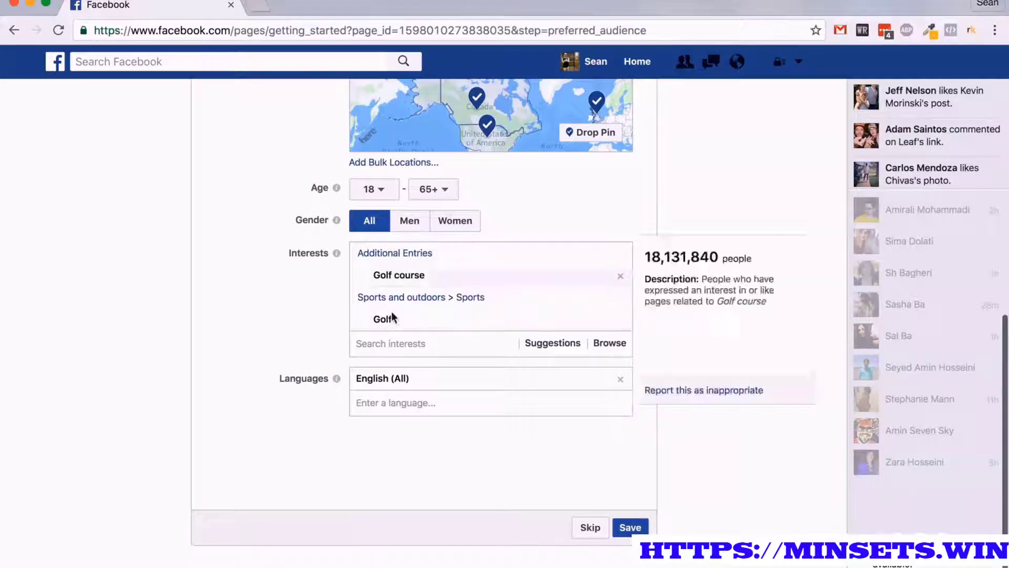
pyautogui.scroll(-2, 266, 342)
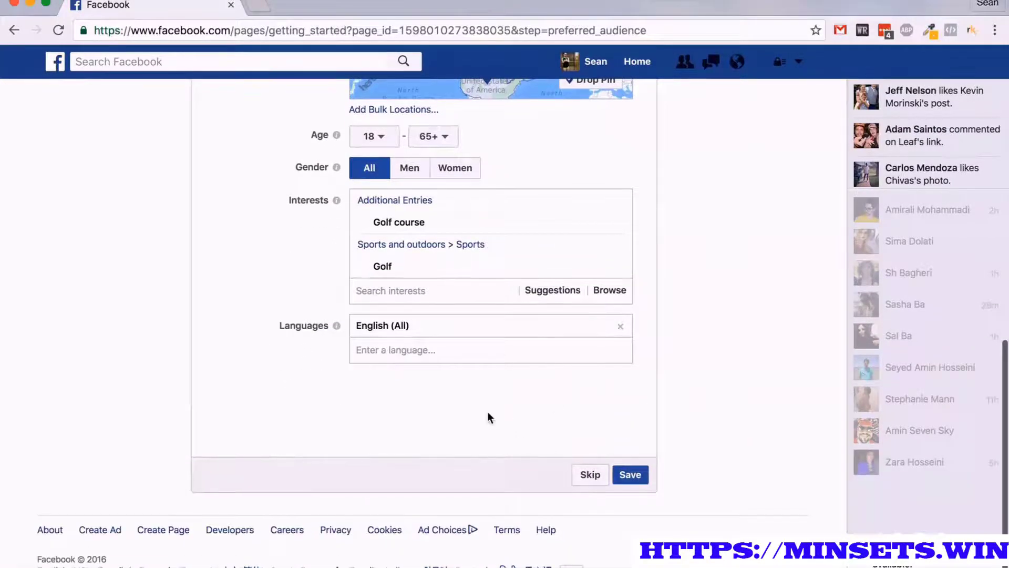
pyautogui.click(630, 474)
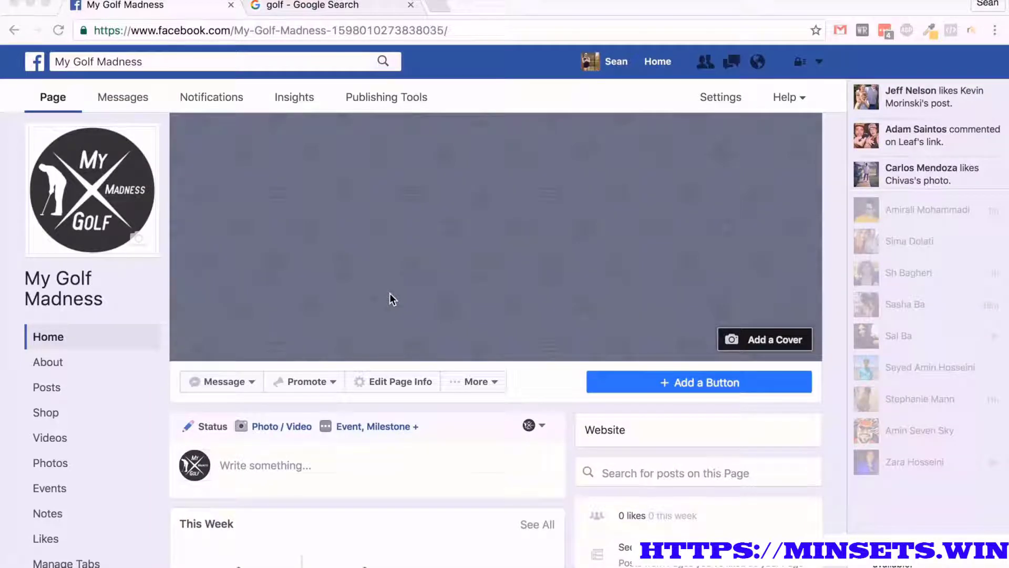
# Look over the new Page's home view and its promotion options
pyautogui.scroll(-2, 389, 292)
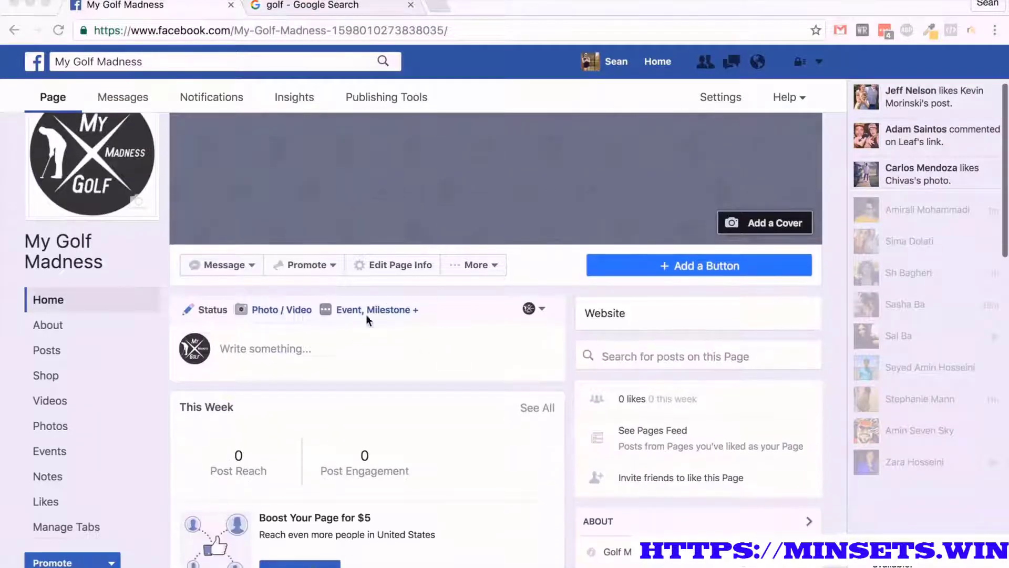
pyautogui.scroll(-2, 365, 314)
pyautogui.scroll(1, 301, 251)
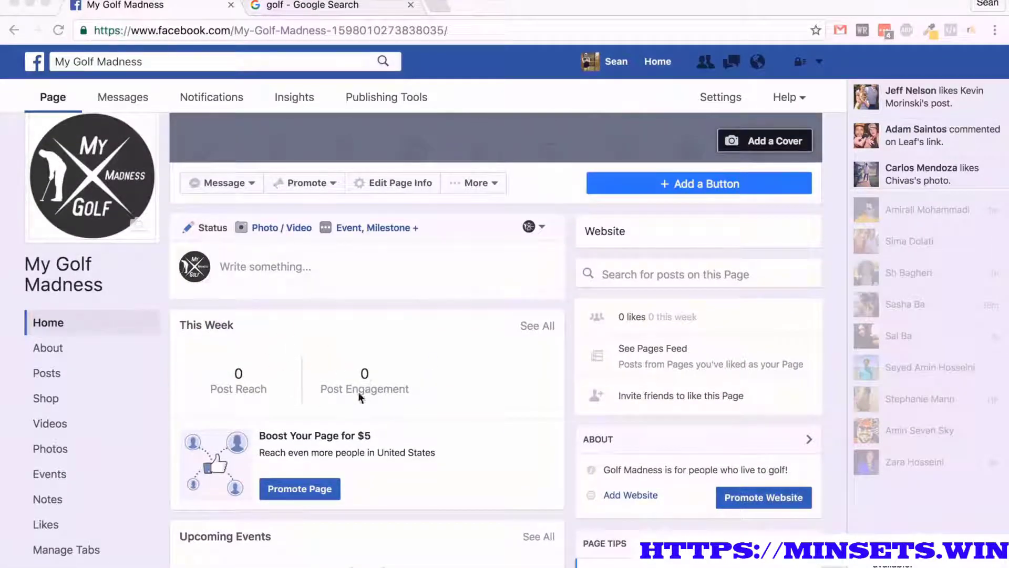
pyautogui.scroll(3, 358, 394)
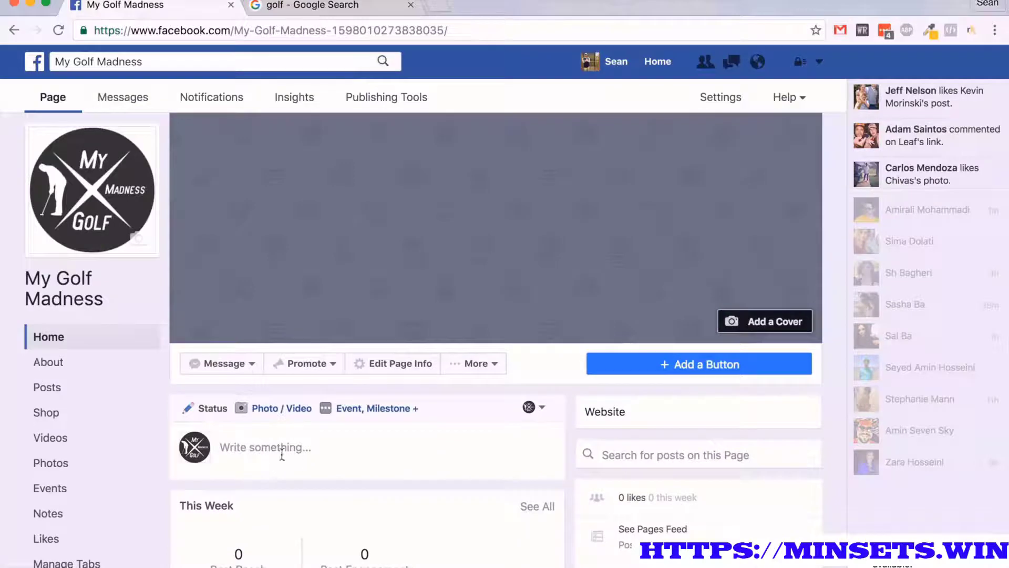
pyautogui.click(328, 360)
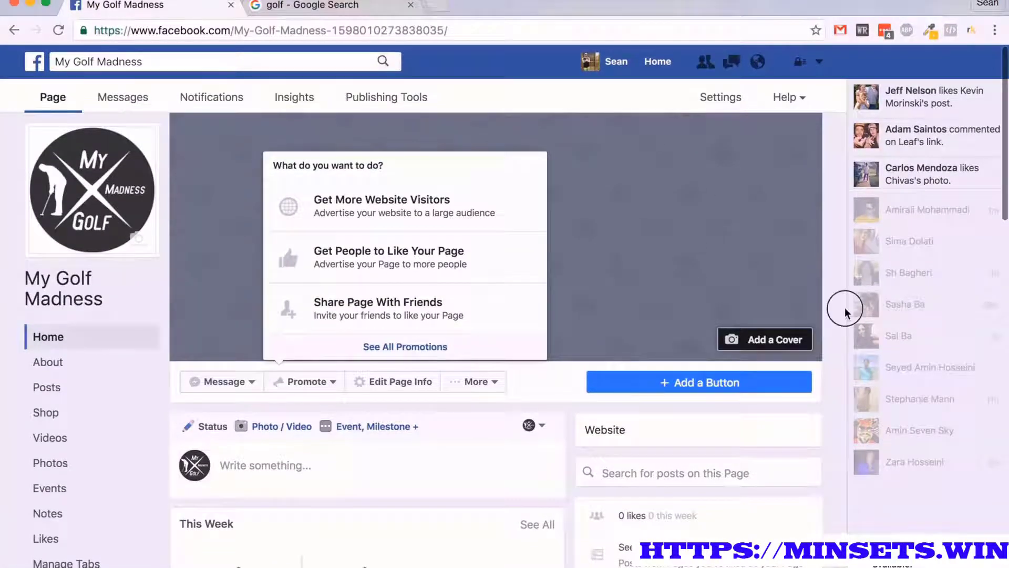
pyautogui.click(844, 308)
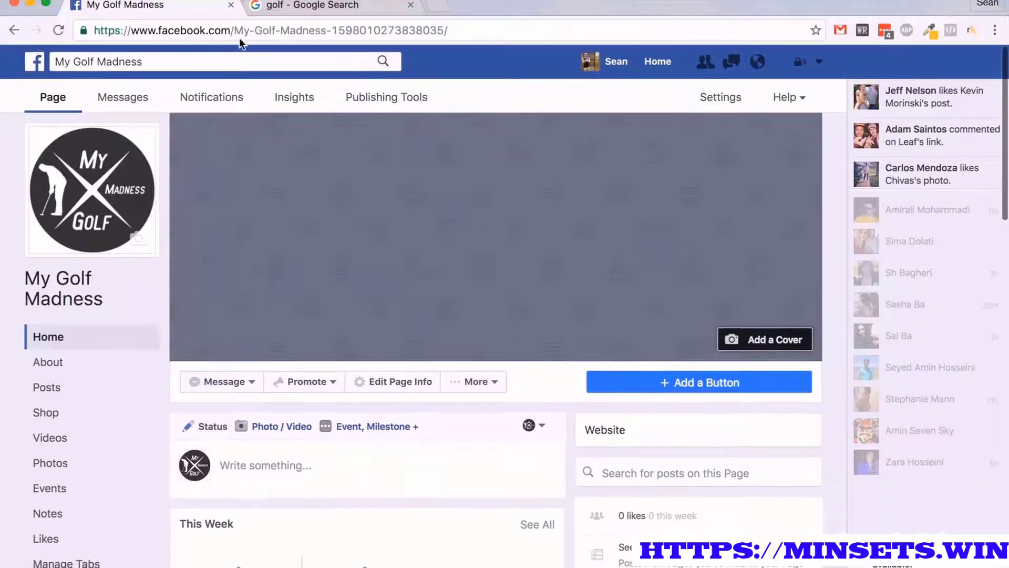
# Open the full-size picture of the golf ball beside the hole from the Google golf image results and close the search results
pyautogui.click(289, 9)
pyautogui.scroll(-4, 292, 267)
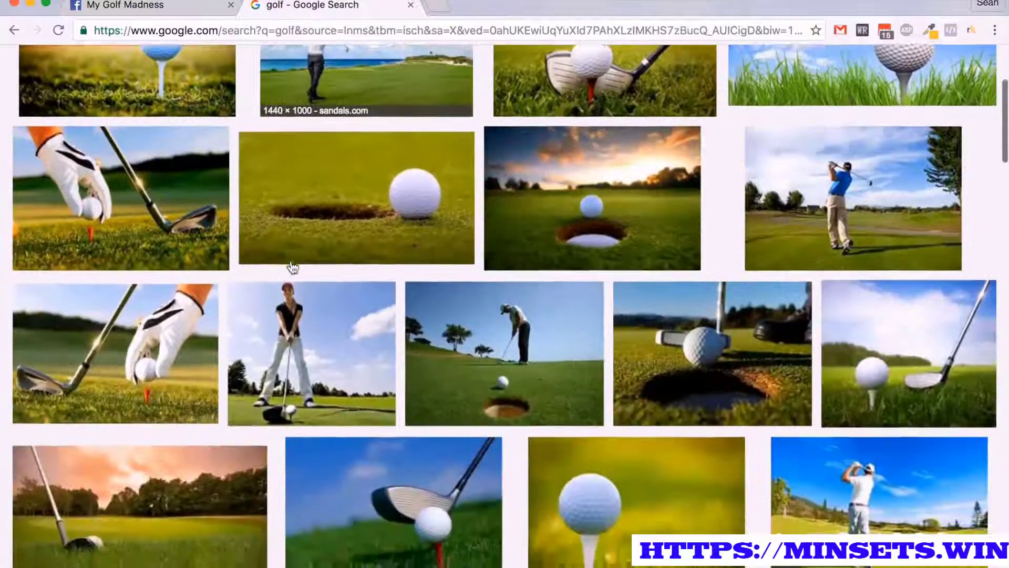
pyautogui.scroll(4, 293, 267)
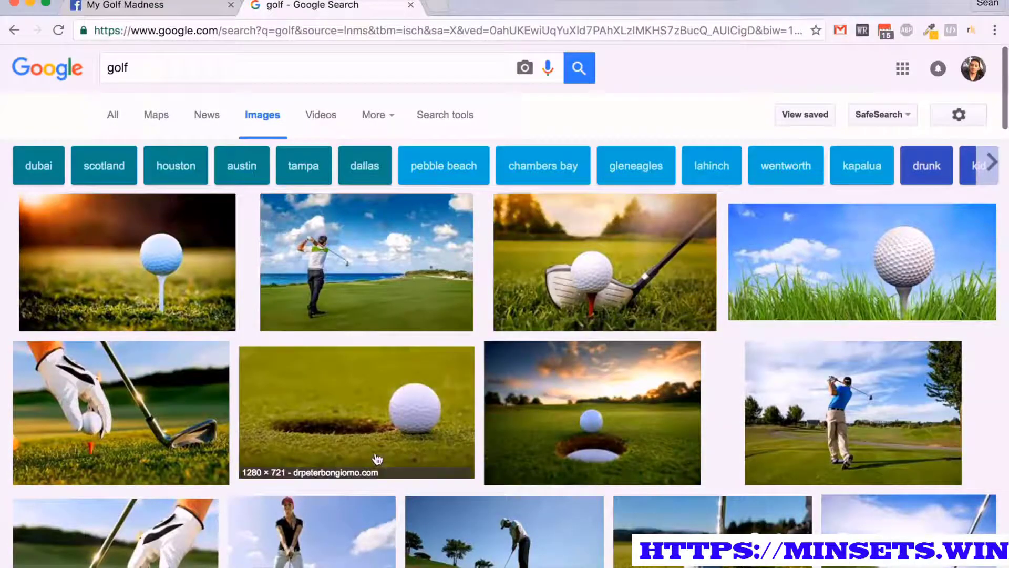
pyautogui.click(351, 456)
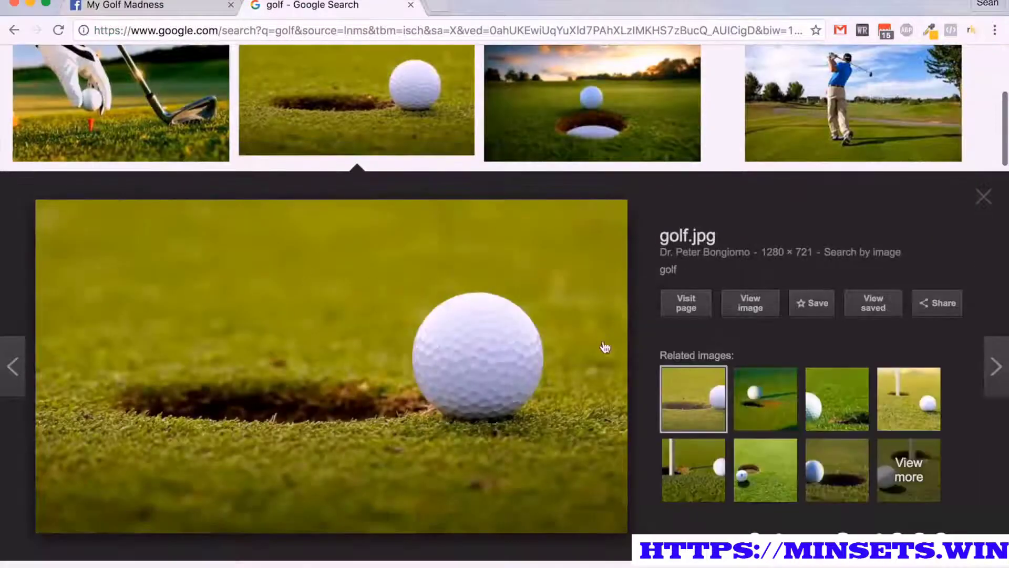
pyautogui.click(735, 310)
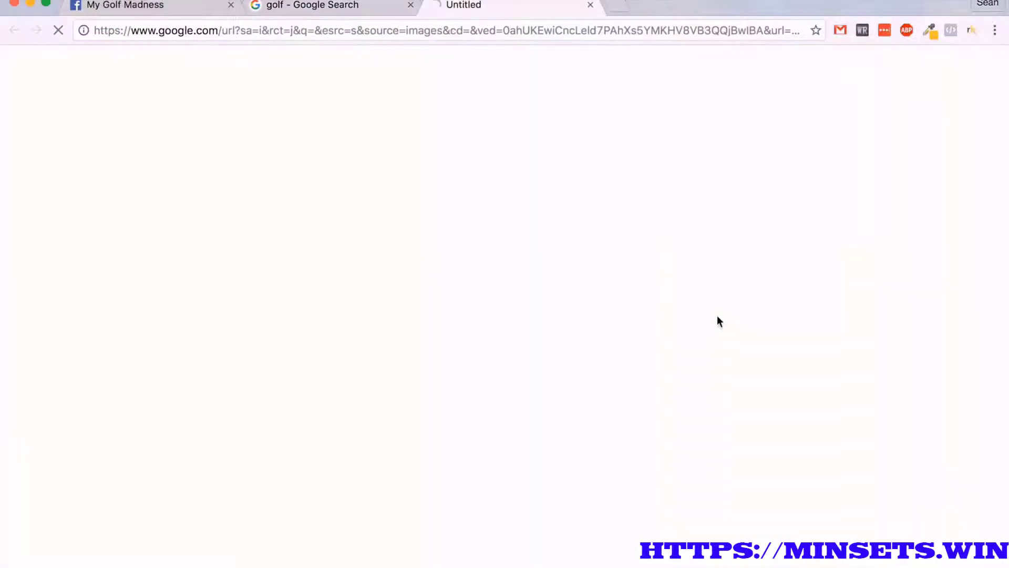
pyautogui.click(411, 6)
# Save the golf ball picture to the Desktop as a JPEG image named golf
pyautogui.rightClick(343, 160)
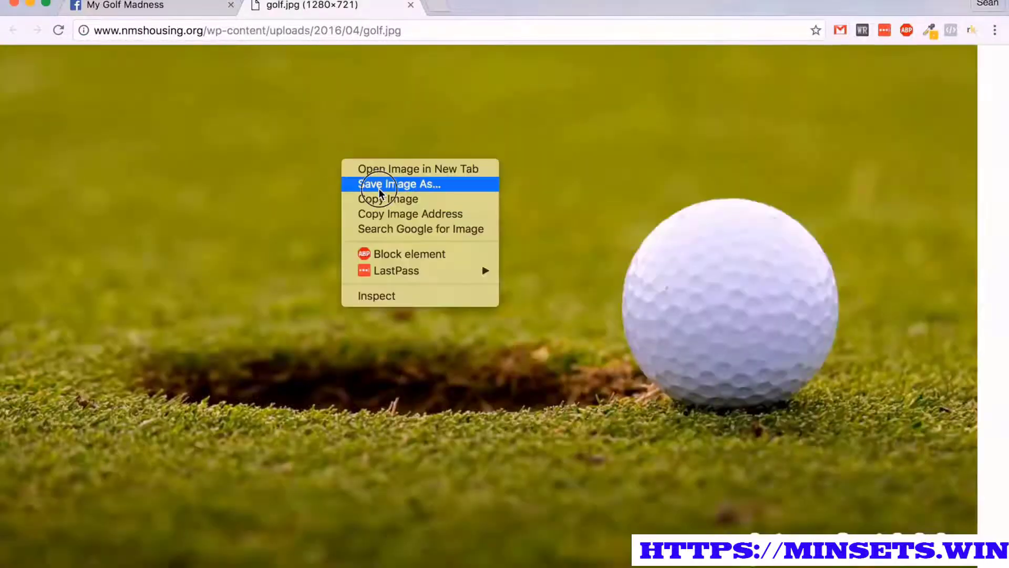
pyautogui.click(380, 190)
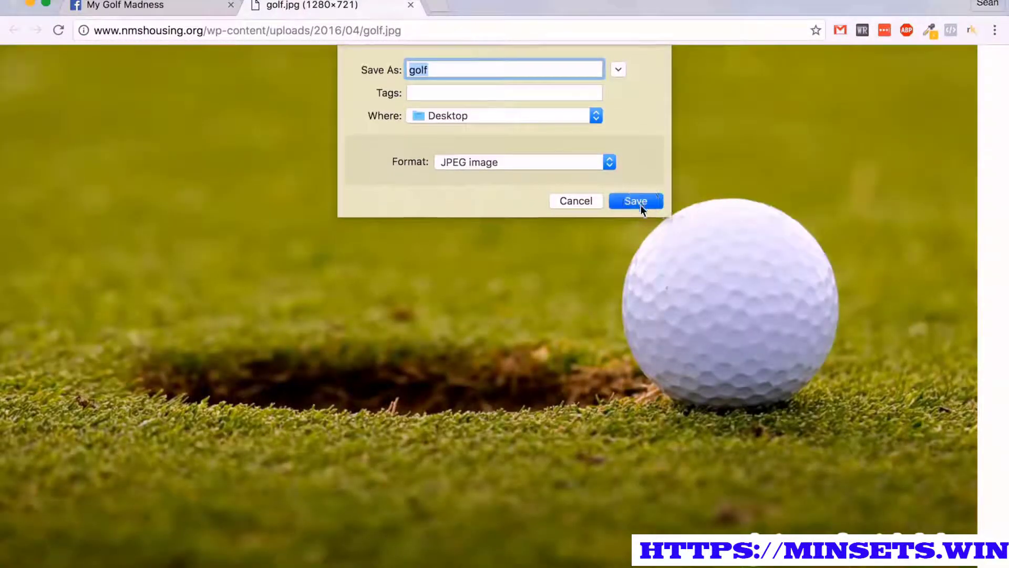
pyautogui.click(640, 204)
# Return to the My Golf Madness Page and upload golf.jpg from the Desktop as its cover photo
pyautogui.click(189, 7)
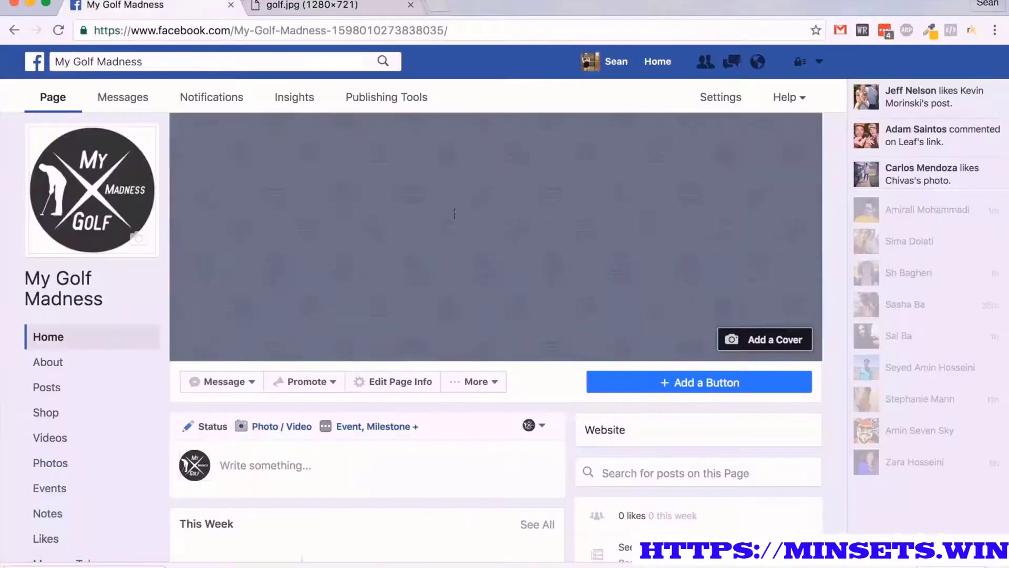
pyautogui.click(762, 342)
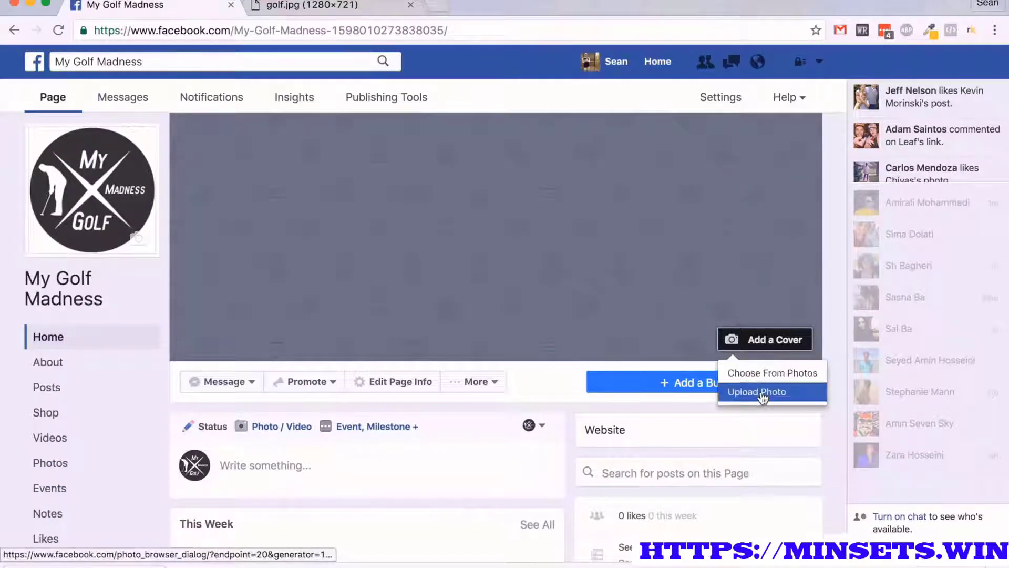
pyautogui.click(733, 393)
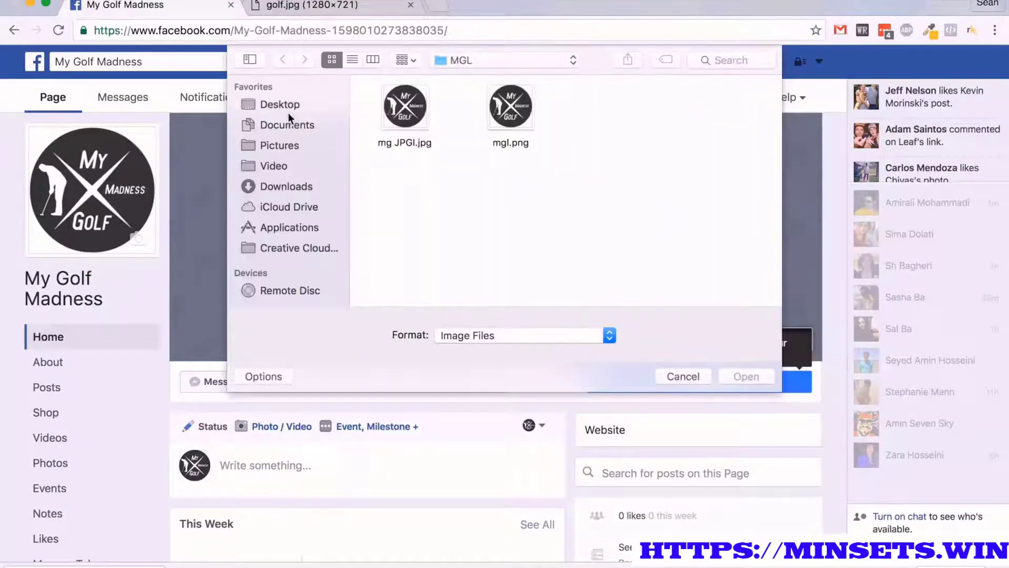
pyautogui.click(292, 104)
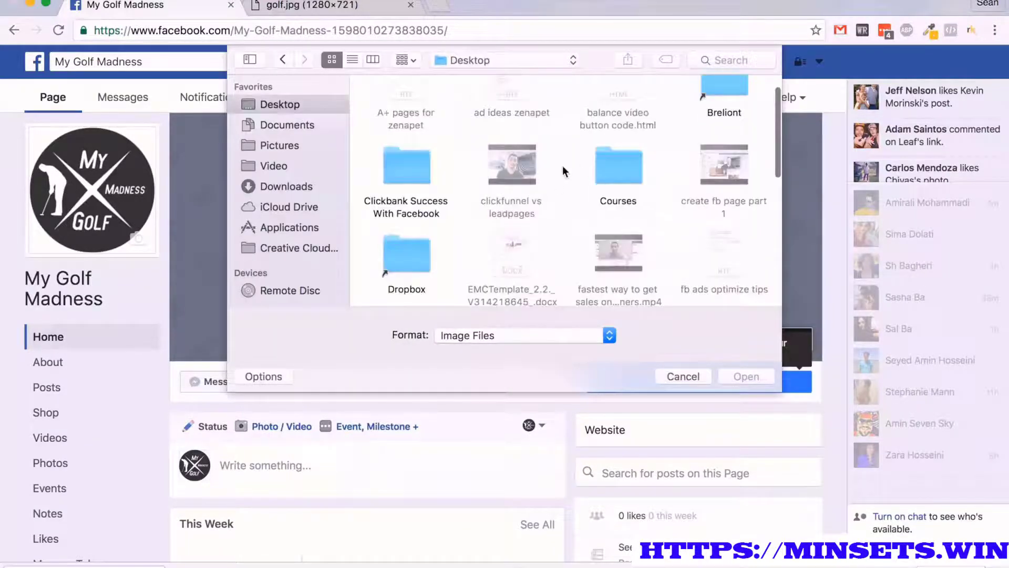
pyautogui.scroll(-5, 564, 171)
pyautogui.click(396, 121)
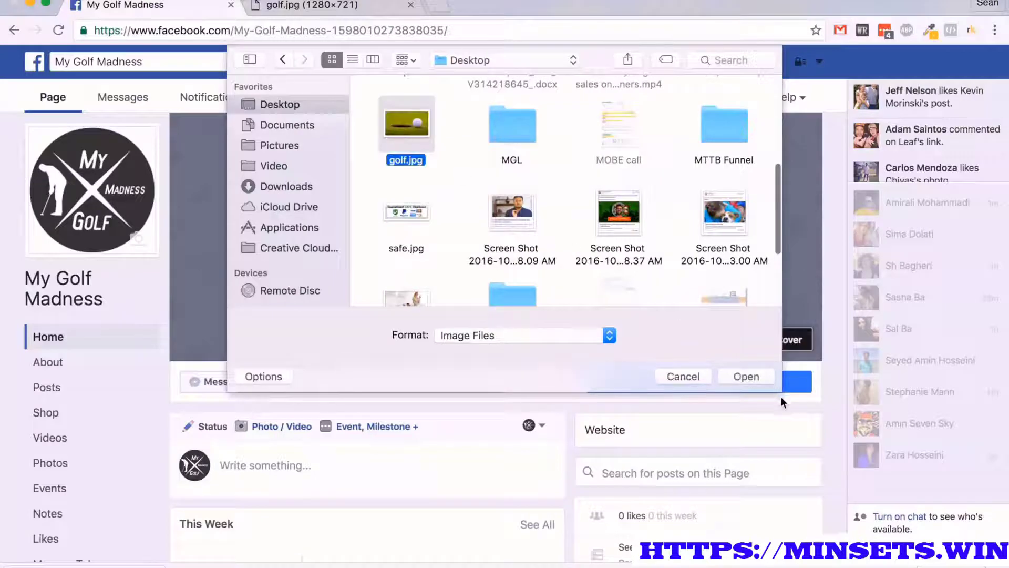
pyautogui.click(746, 376)
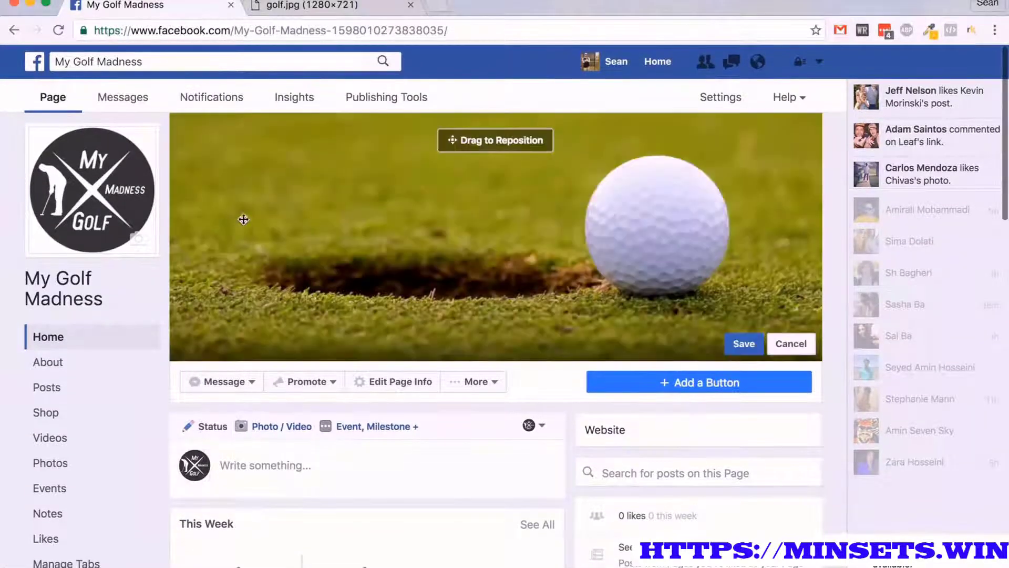
# Shift the cover picture slightly downward within its frame and save the cover photo
pyautogui.moveTo(536, 270); pyautogui.dragTo(514, 275)
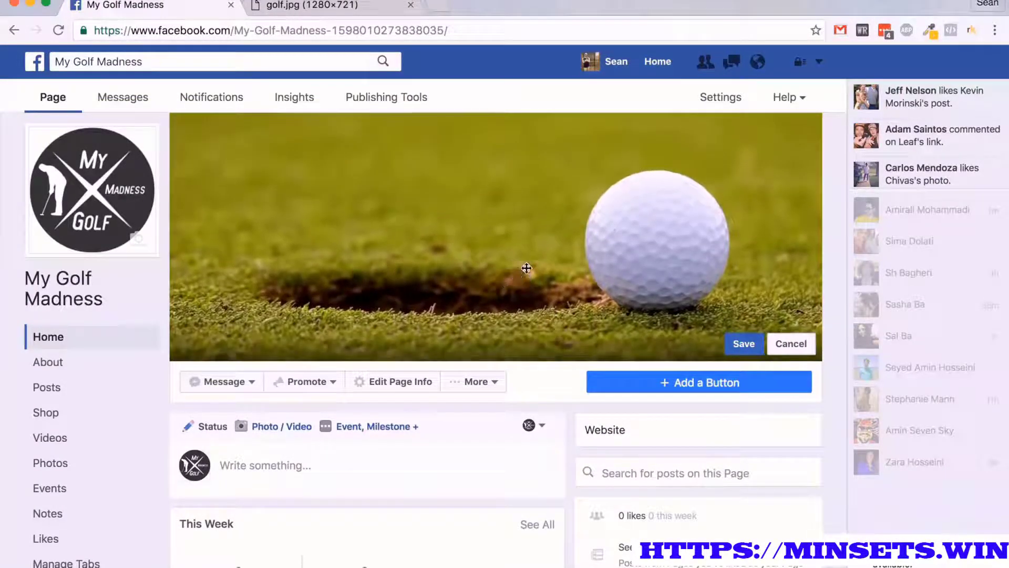
pyautogui.click(743, 344)
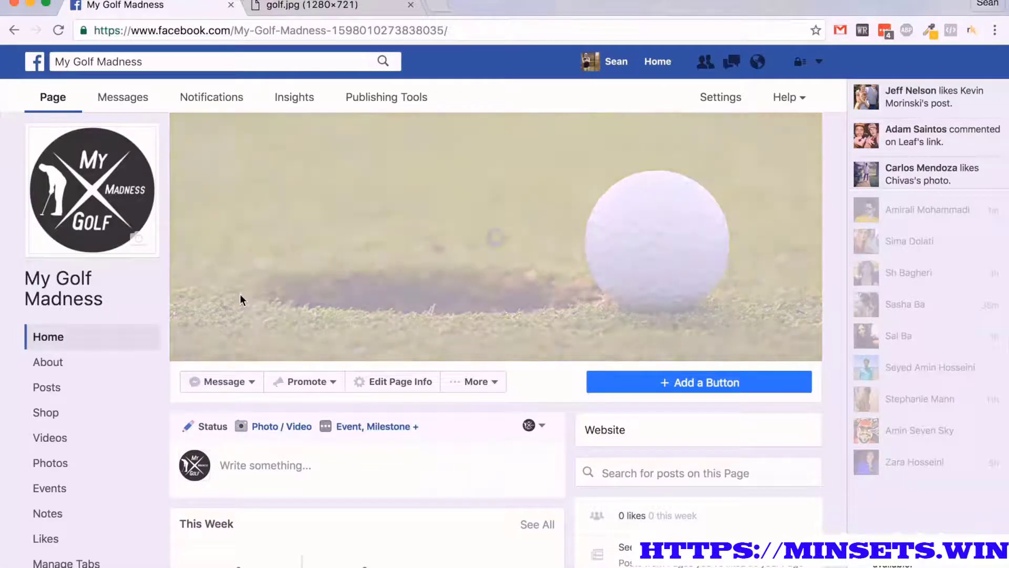
pyautogui.scroll(-2, 448, 384)
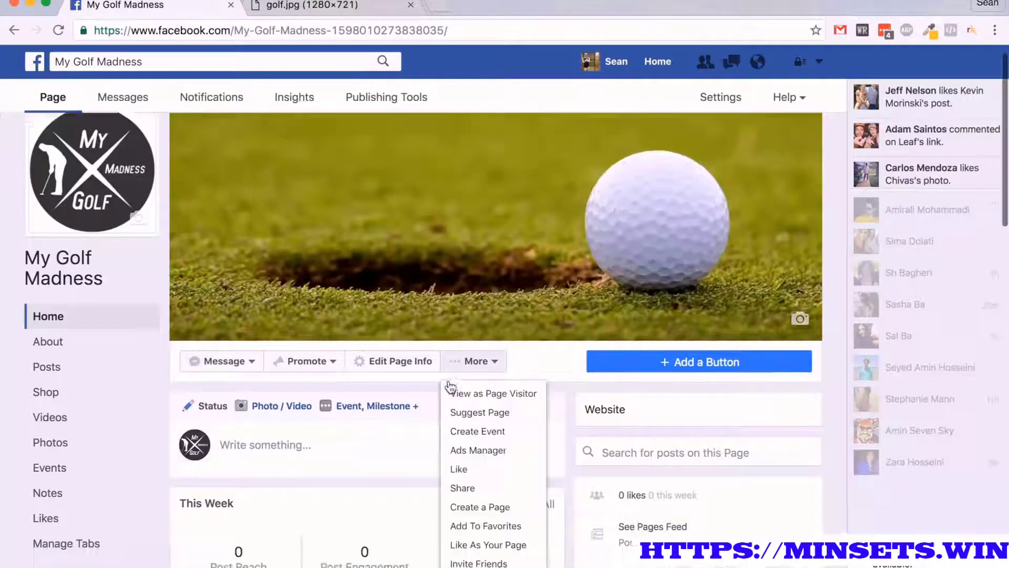
# Begin adding a button to the Page, choosing Book Now under Book our Services with a link to a website
pyautogui.scroll(2, 494, 289)
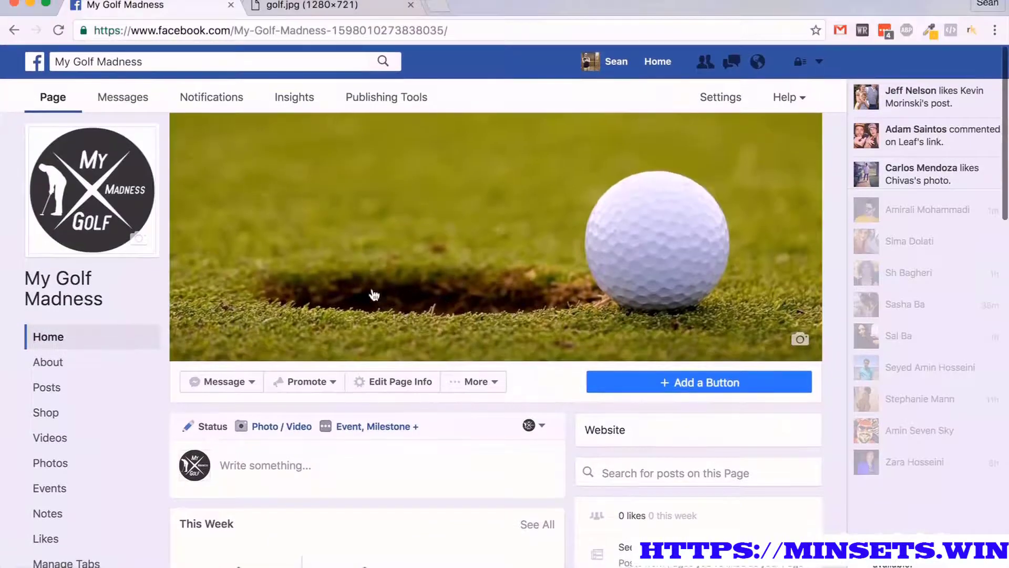
pyautogui.scroll(-1, 471, 332)
pyautogui.scroll(-2, 667, 318)
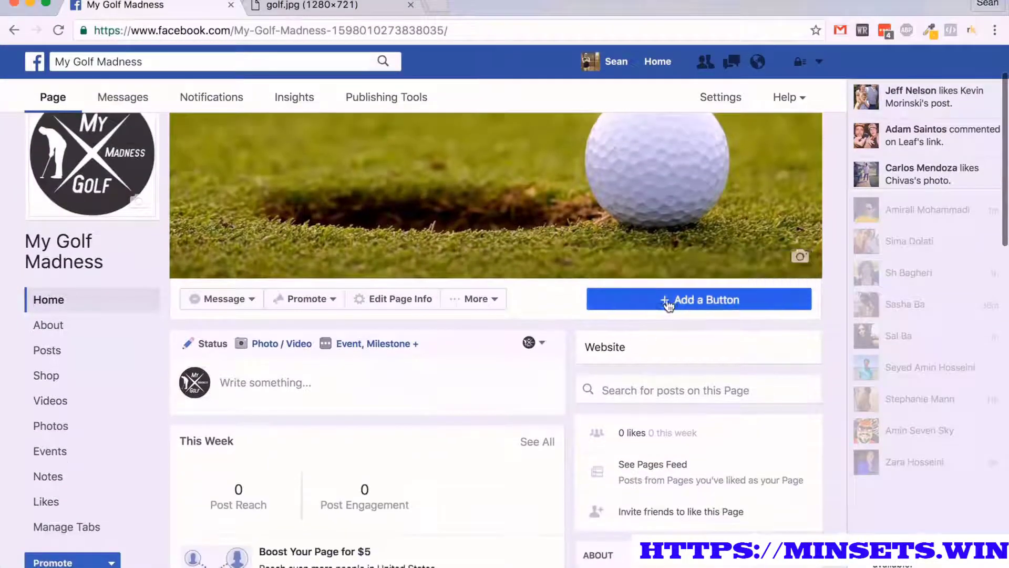
pyautogui.click(671, 300)
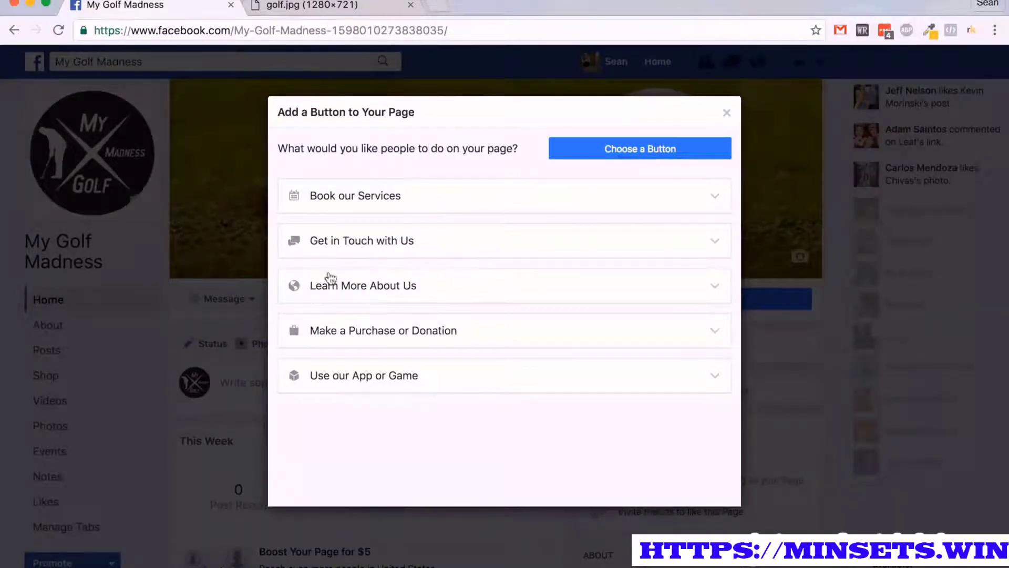
pyautogui.click(416, 336)
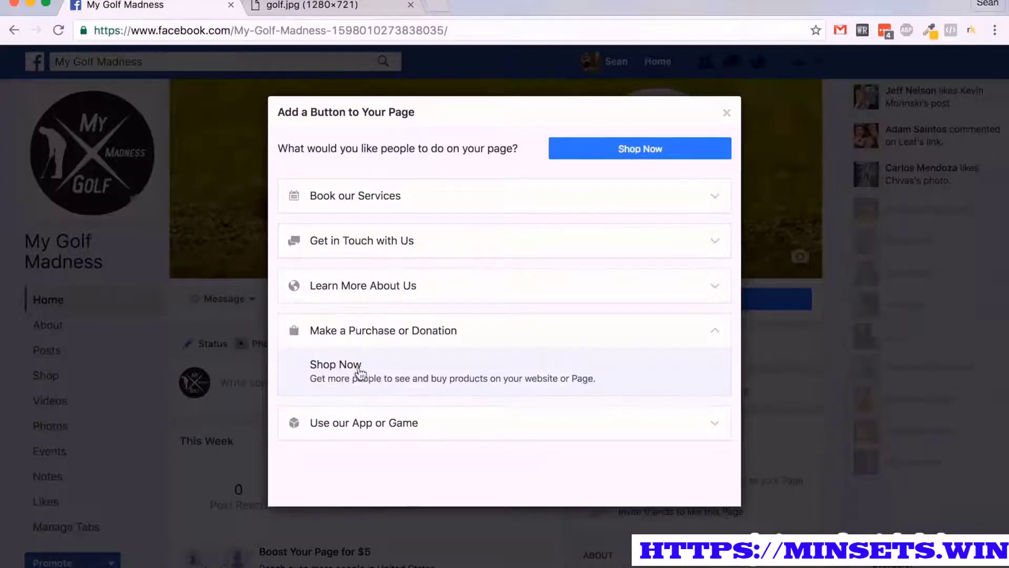
pyautogui.click(412, 196)
pyautogui.click(343, 242)
pyautogui.click(381, 232)
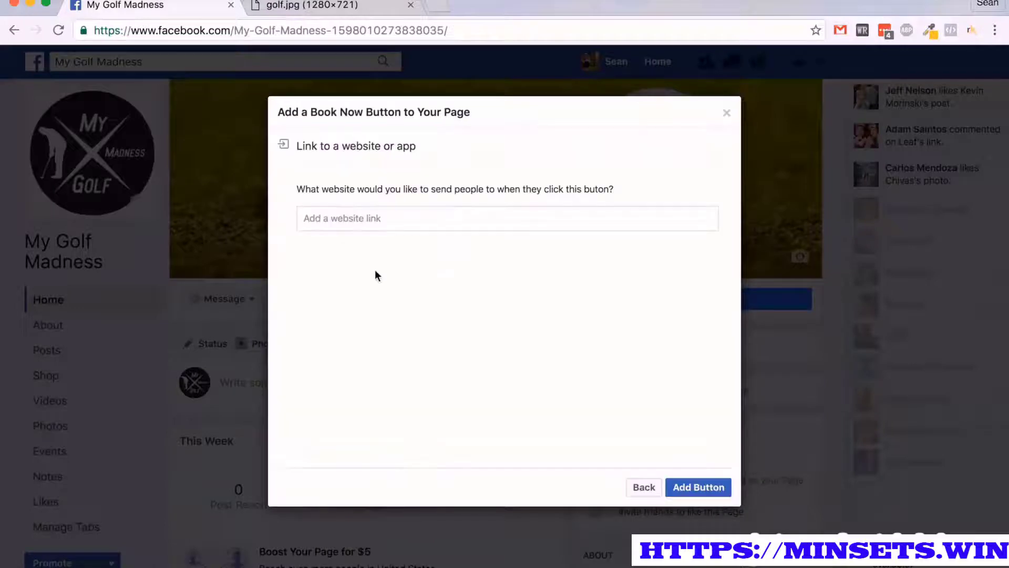
pyautogui.click(362, 226)
# Copy the ClickBank link with tid=FBADS from the text document into the Book Now button's website link and add the button
pyautogui.click(852, 556)
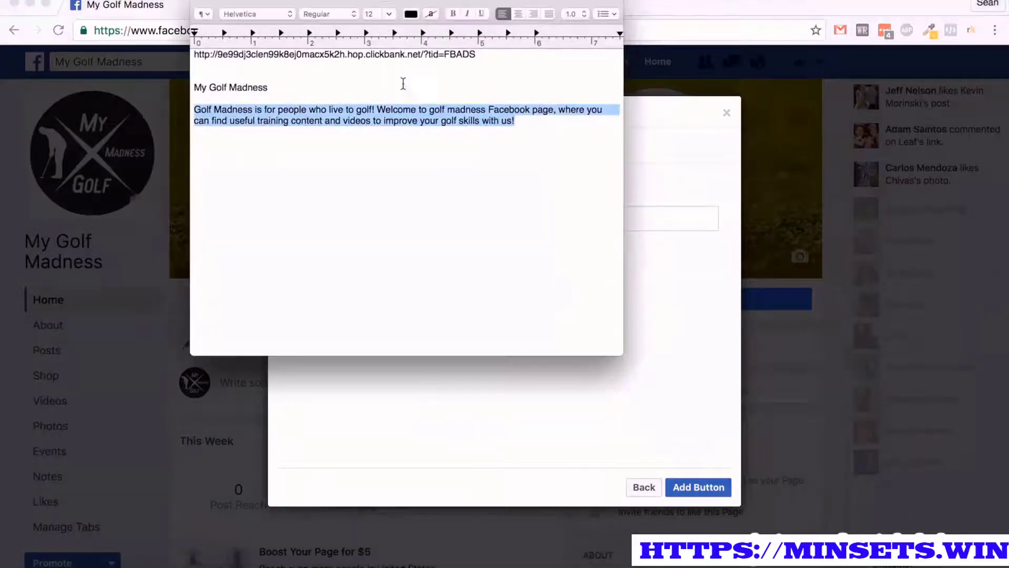
pyautogui.moveTo(488, 58); pyautogui.dragTo(194, 53)
pyautogui.press('super+c')
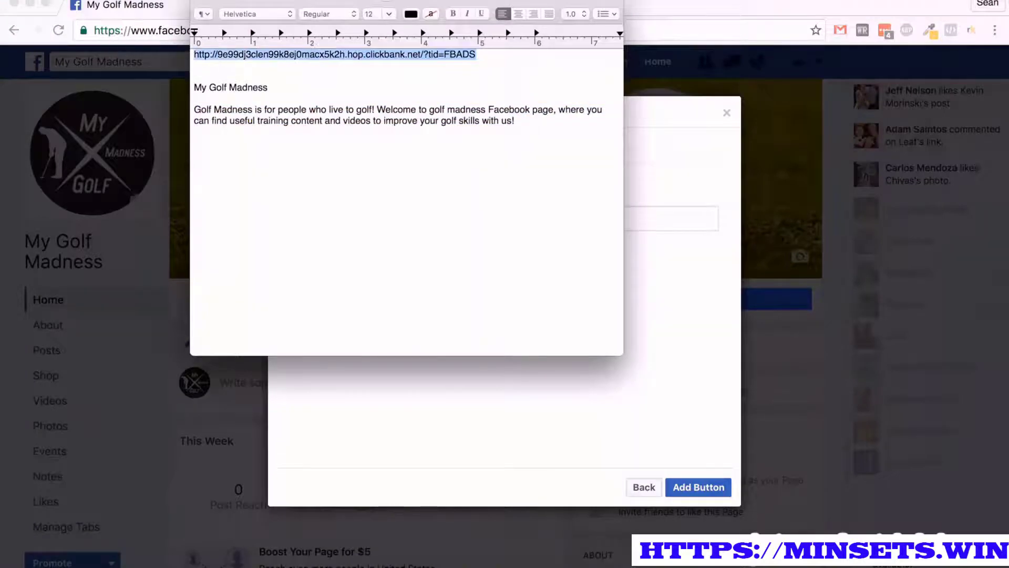
pyautogui.click(217, 0)
pyautogui.click(450, 219)
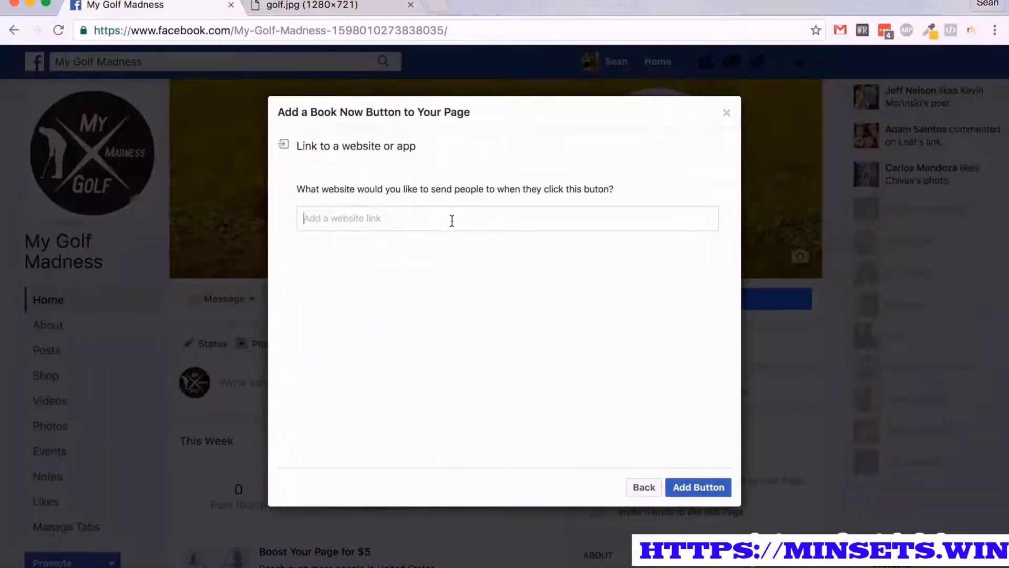
pyautogui.press('super+v')
pyautogui.click(689, 489)
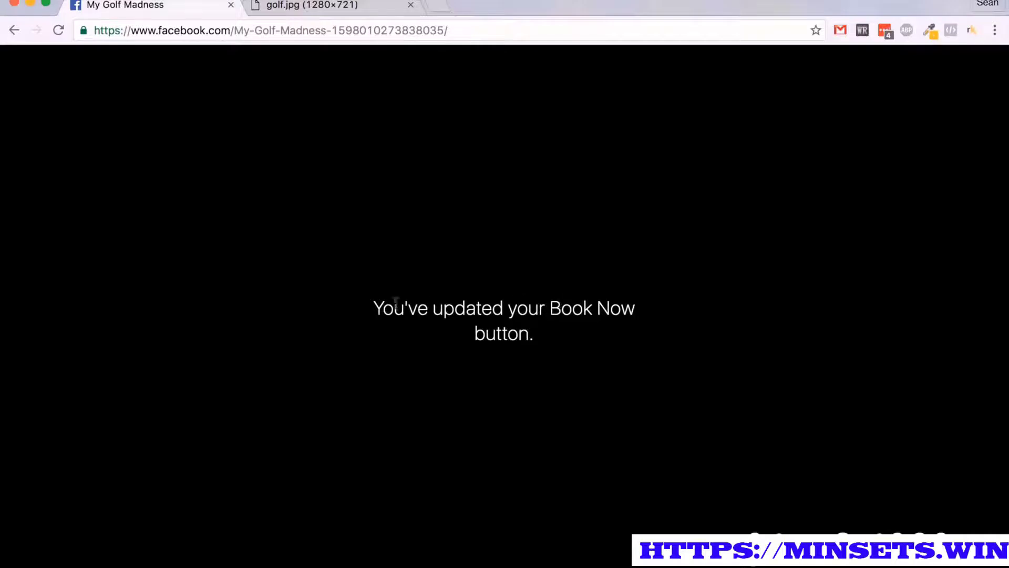
pyautogui.click(388, 309)
pyautogui.click(642, 348)
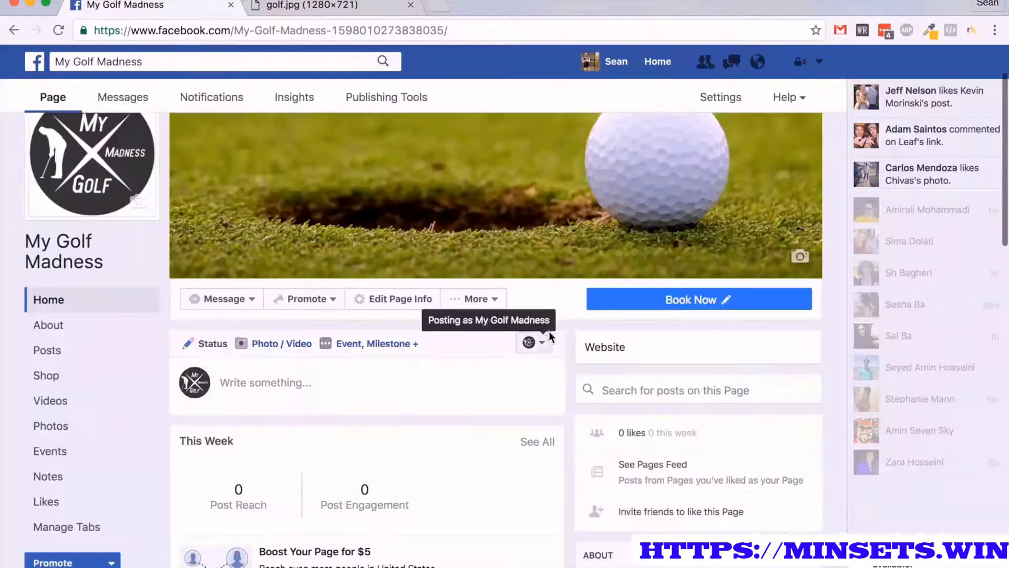
# Open the Book Now button for editing and return to its choice of button types
pyautogui.scroll(-2, 549, 337)
pyautogui.click(709, 215)
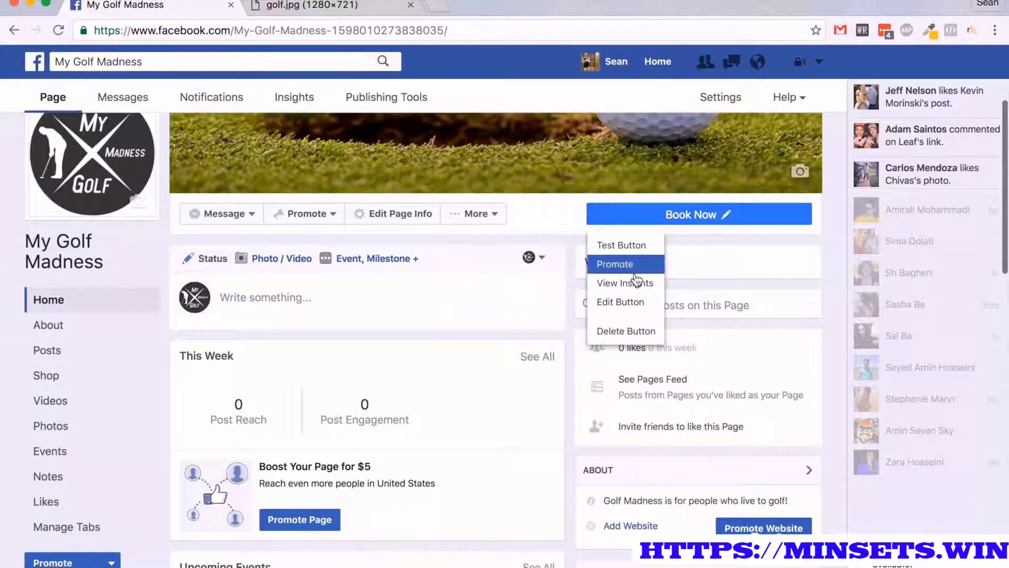
pyautogui.click(727, 216)
pyautogui.click(717, 222)
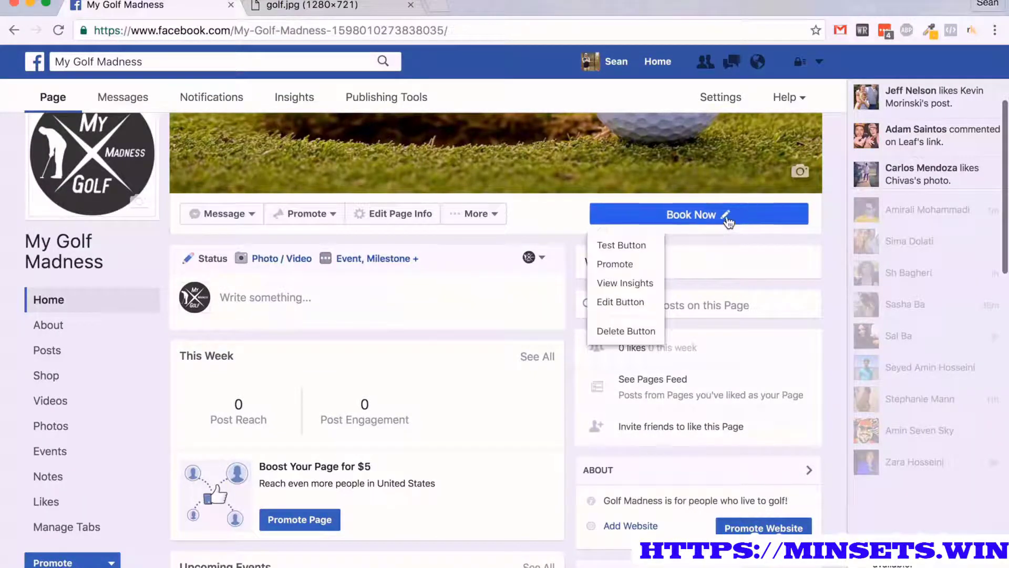
pyautogui.click(655, 221)
pyautogui.click(654, 222)
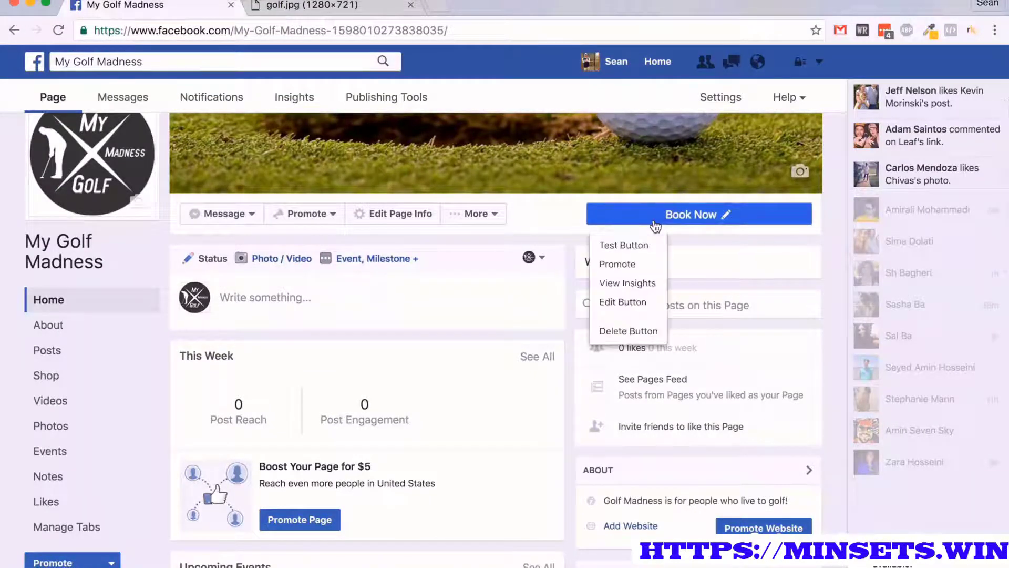
pyautogui.click(633, 303)
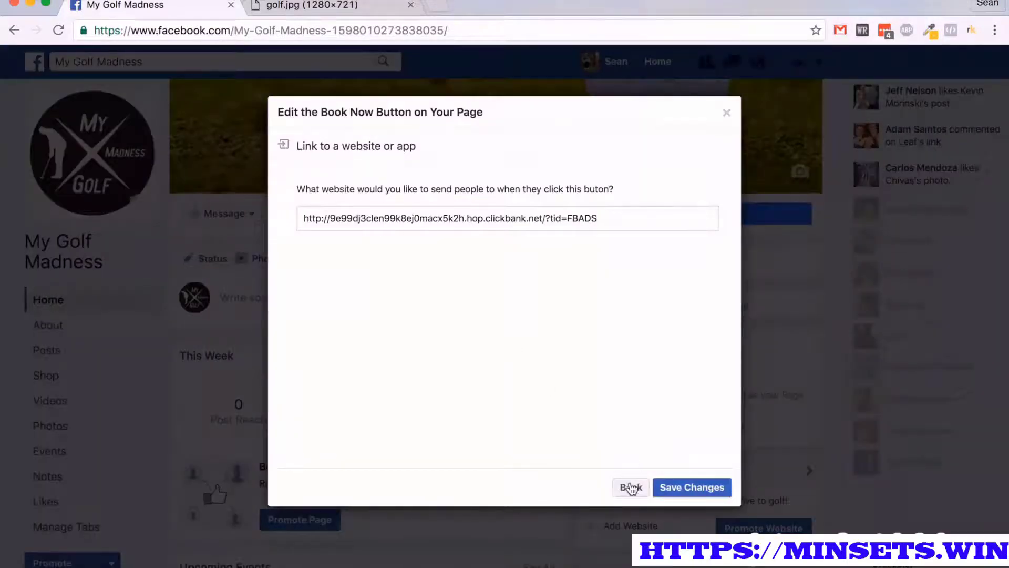
pyautogui.click(631, 487)
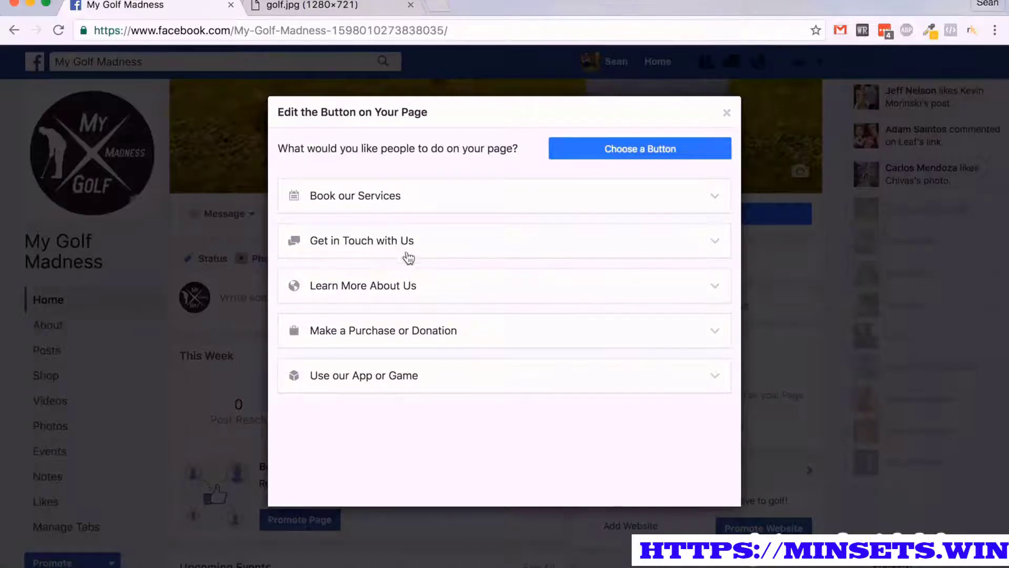
# Change the Page's button to Learn More, keep the ClickBank website link, and save the changes
pyautogui.click(407, 247)
pyautogui.click(388, 286)
pyautogui.click(405, 305)
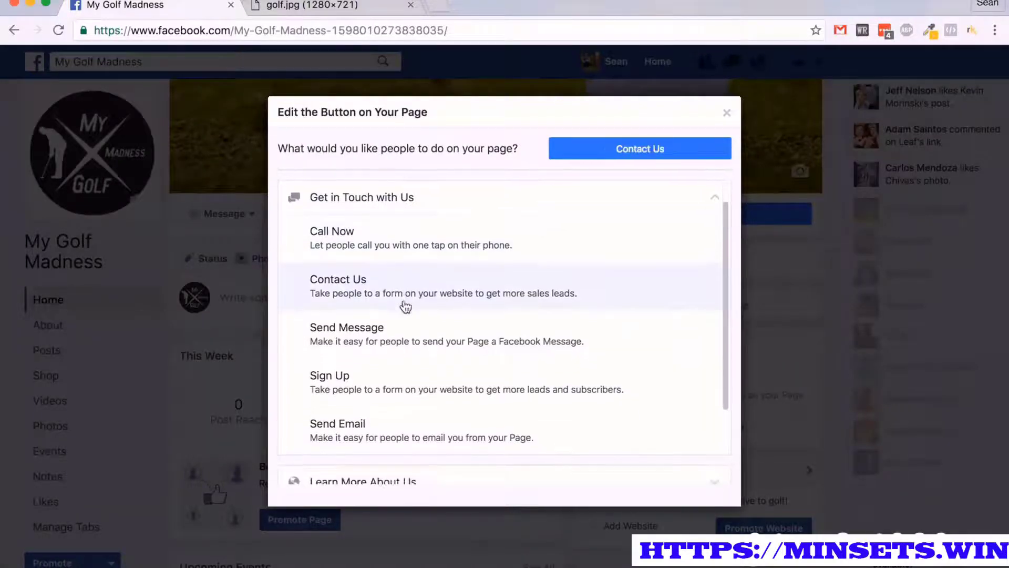
pyautogui.click(328, 360)
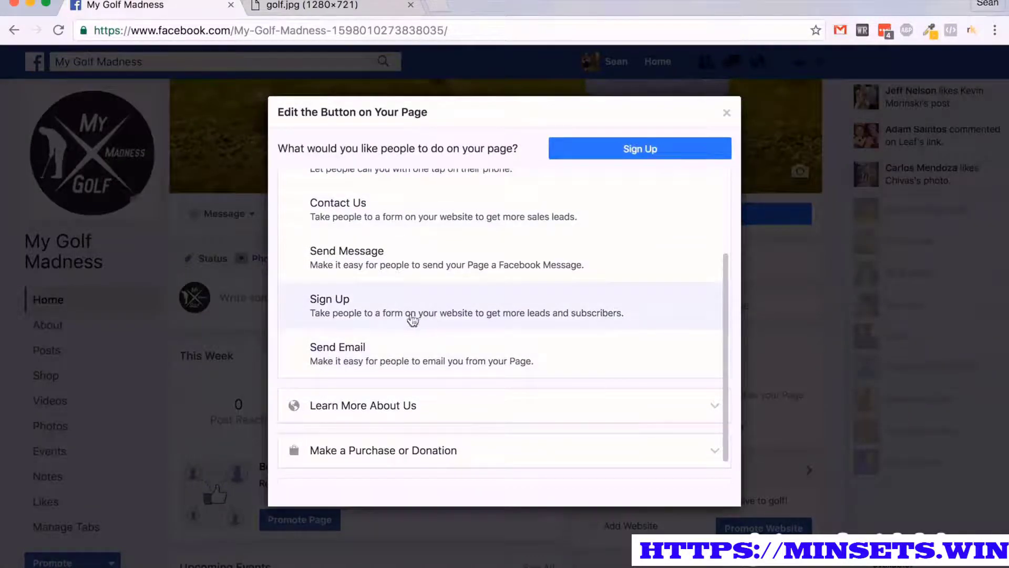
pyautogui.click(439, 414)
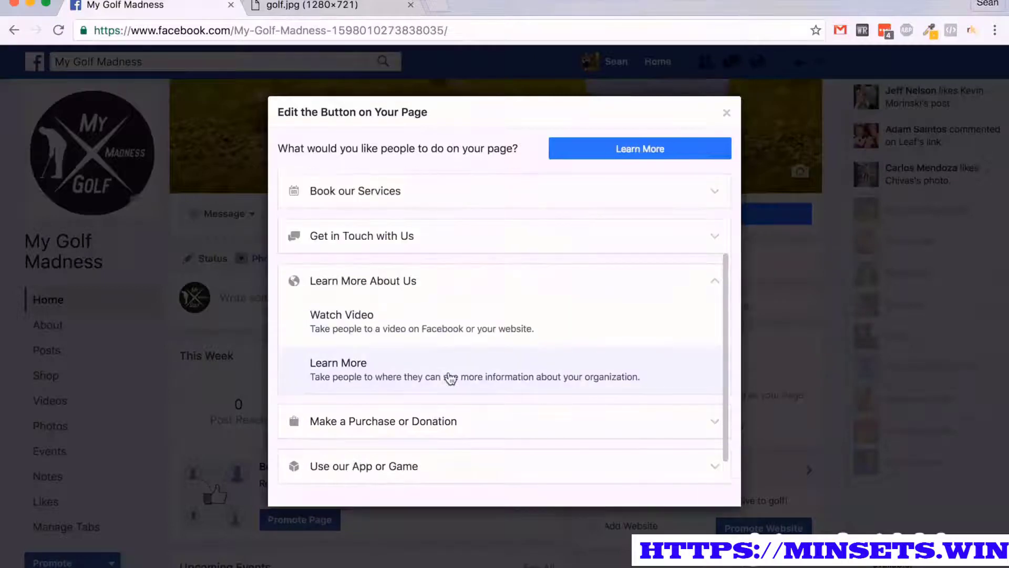
pyautogui.click(368, 371)
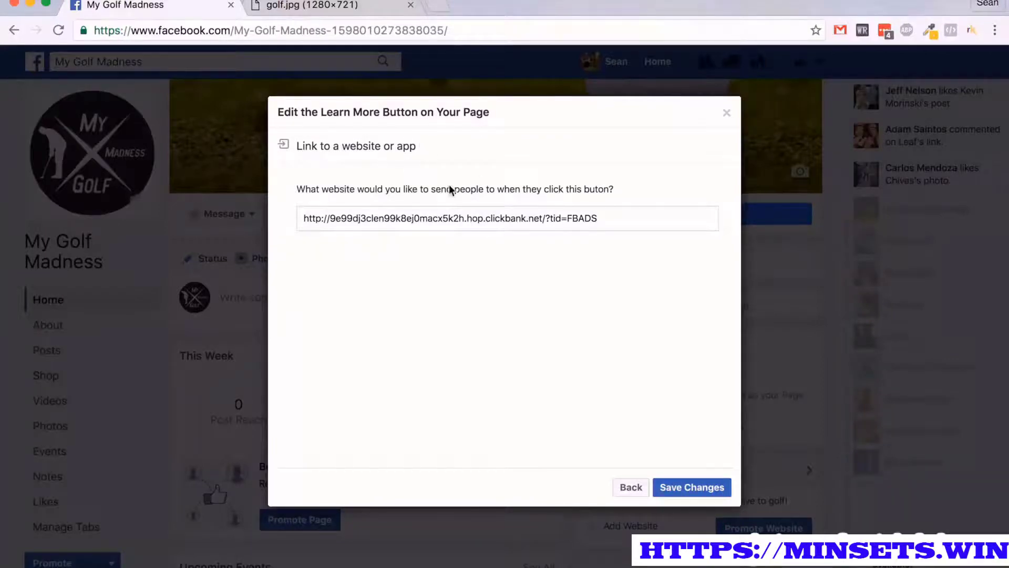
pyautogui.click(691, 488)
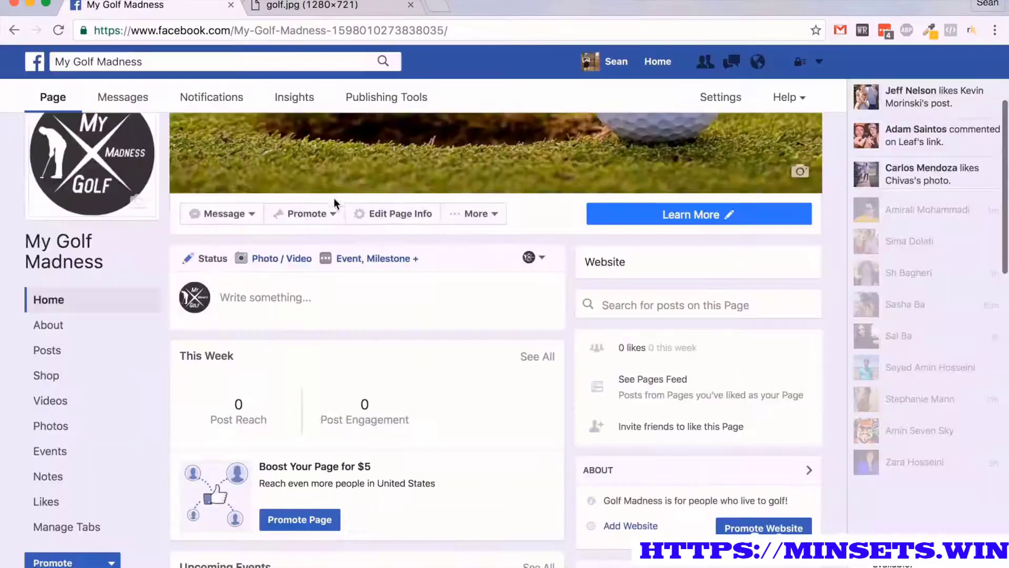
# Edit the Learn More button's link so its tid value is fbpagebutton, and save the changes
pyautogui.scroll(-3, 638, 279)
pyautogui.scroll(4, 525, 261)
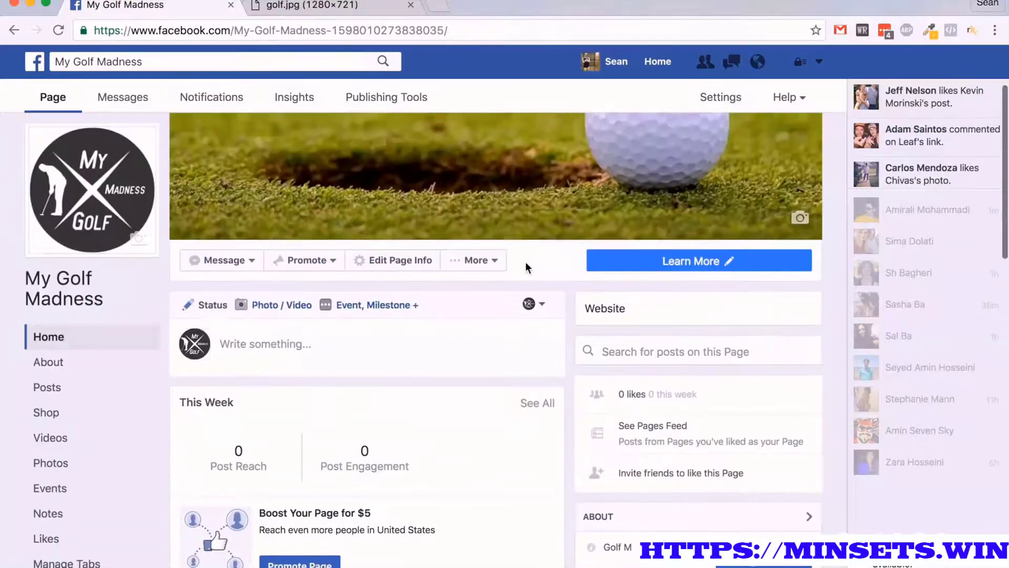
pyautogui.moveTo(674, 268)
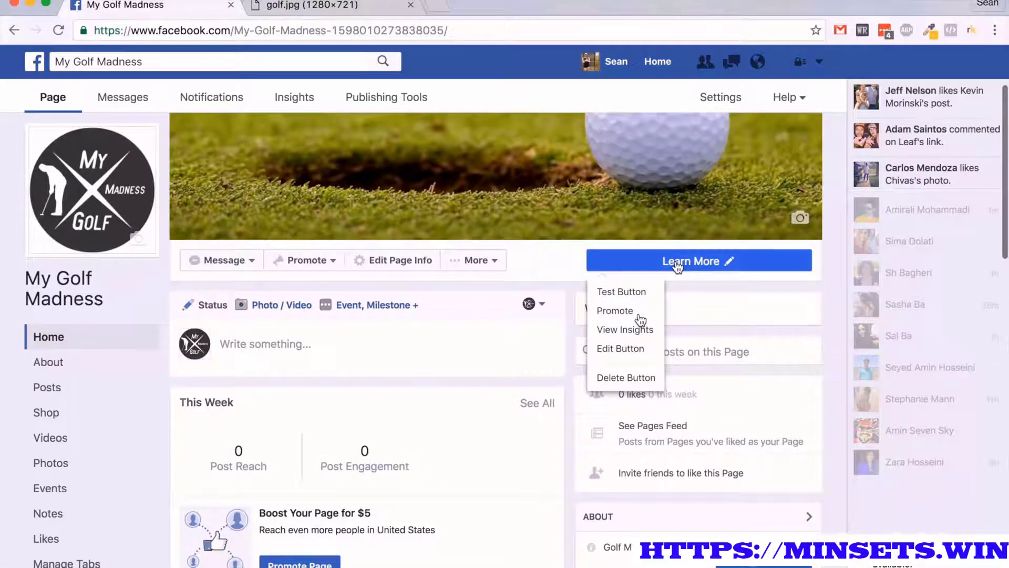
pyautogui.click(620, 348)
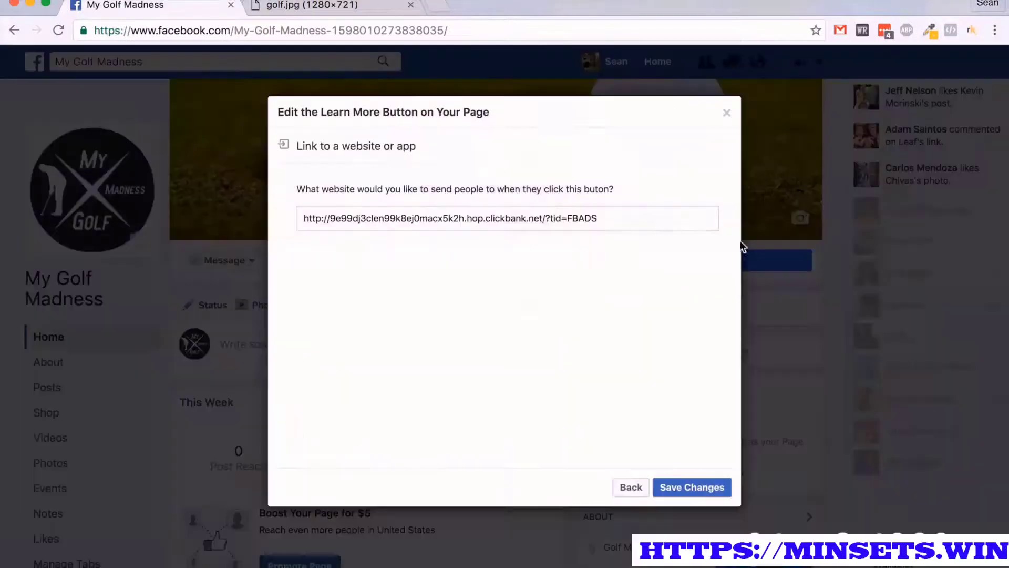
pyautogui.moveTo(567, 219); pyautogui.dragTo(604, 217)
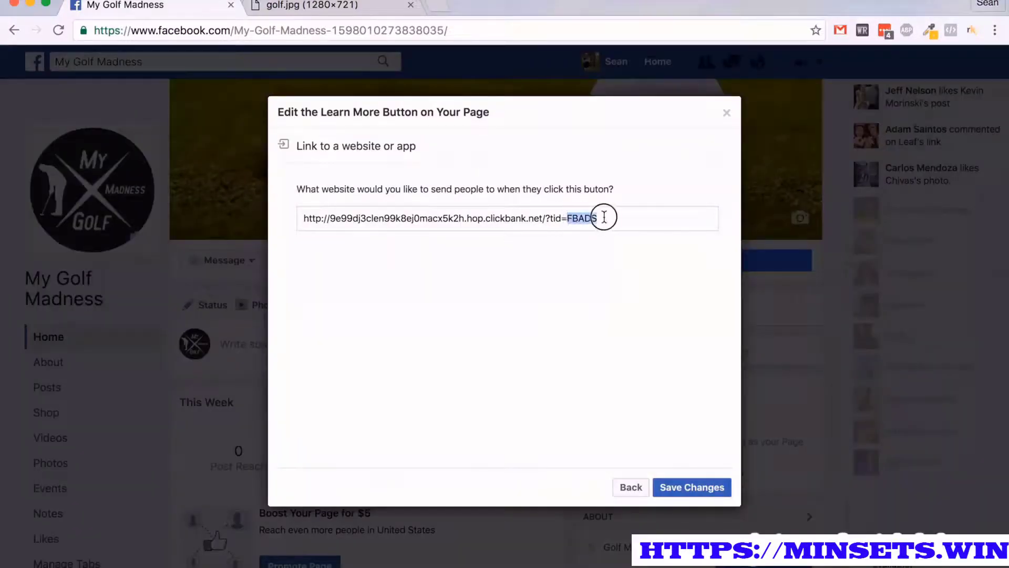
pyautogui.click(555, 218)
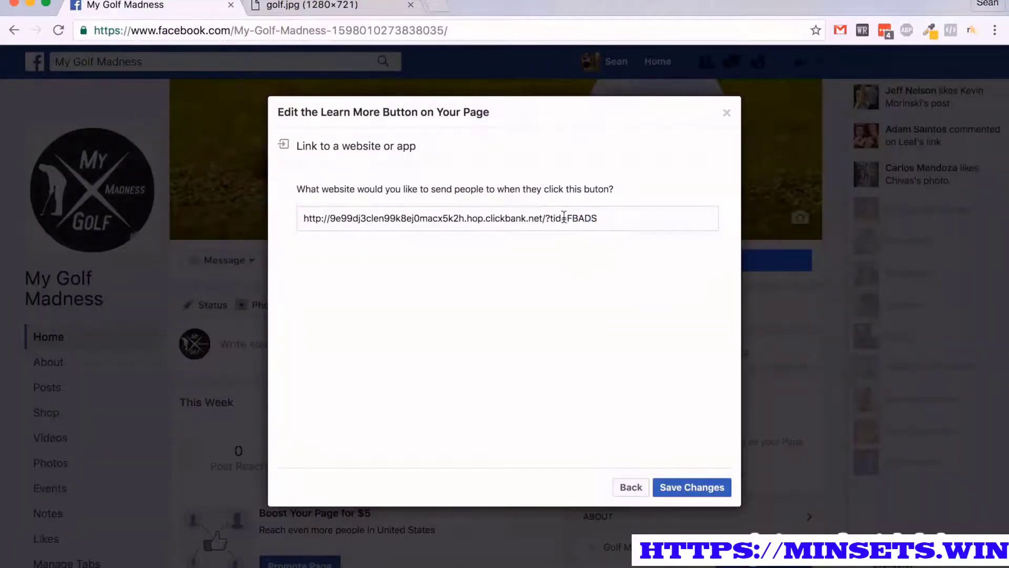
pyautogui.moveTo(567, 218); pyautogui.dragTo(622, 217)
pyautogui.write('fbpagebutton')
pyautogui.click(691, 487)
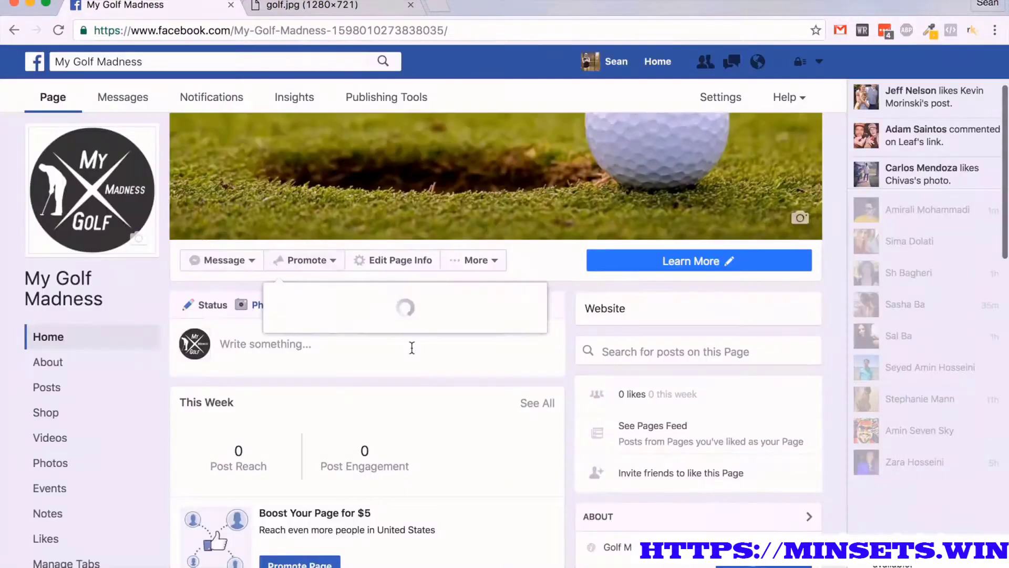
# Edit the Page info, paste the two-line Golf Madness welcome text from the text document as the Description, and save it
pyautogui.scroll(-2, 504, 398)
pyautogui.scroll(3, 507, 400)
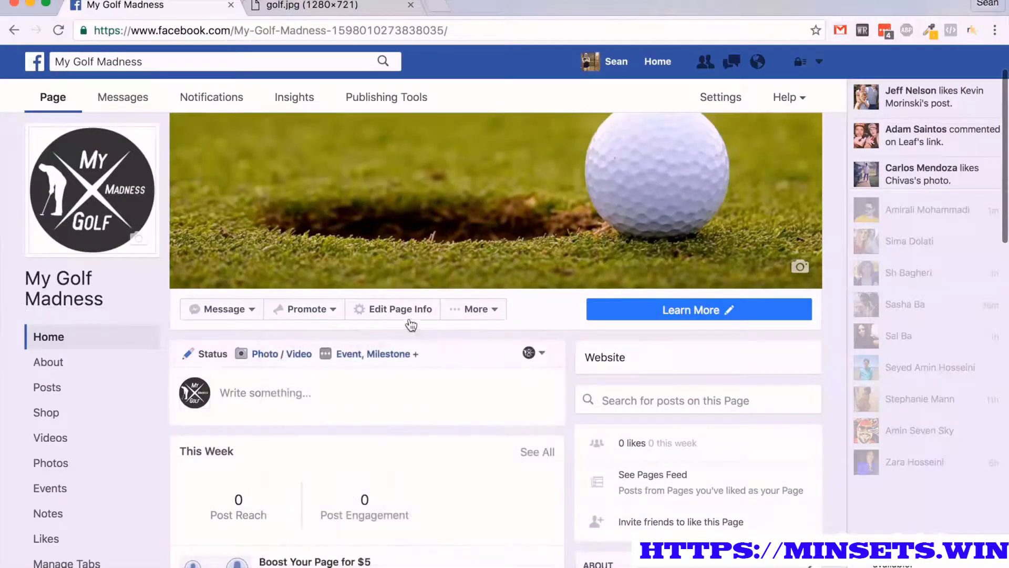
pyautogui.click(381, 317)
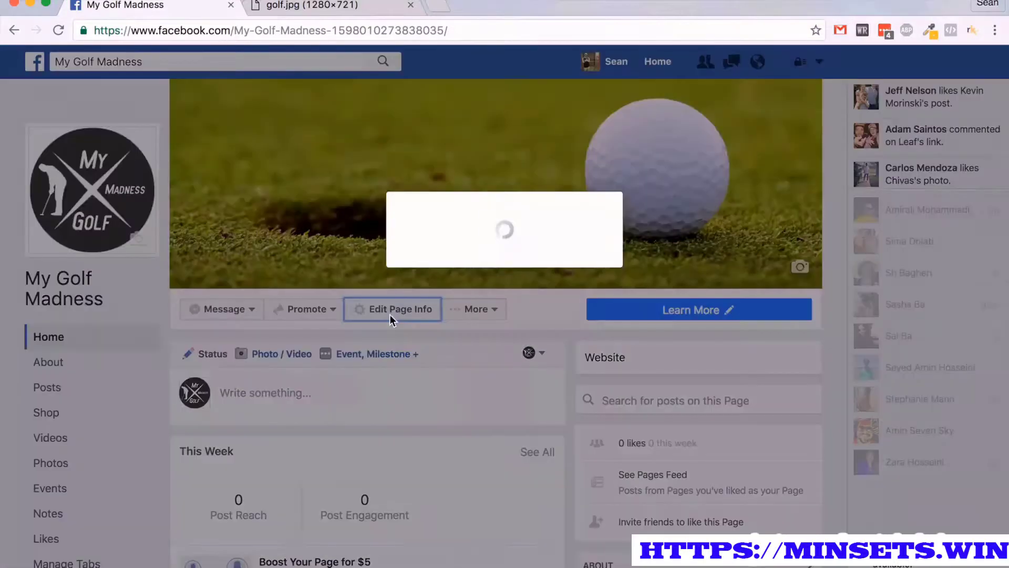
pyautogui.scroll(-2, 493, 288)
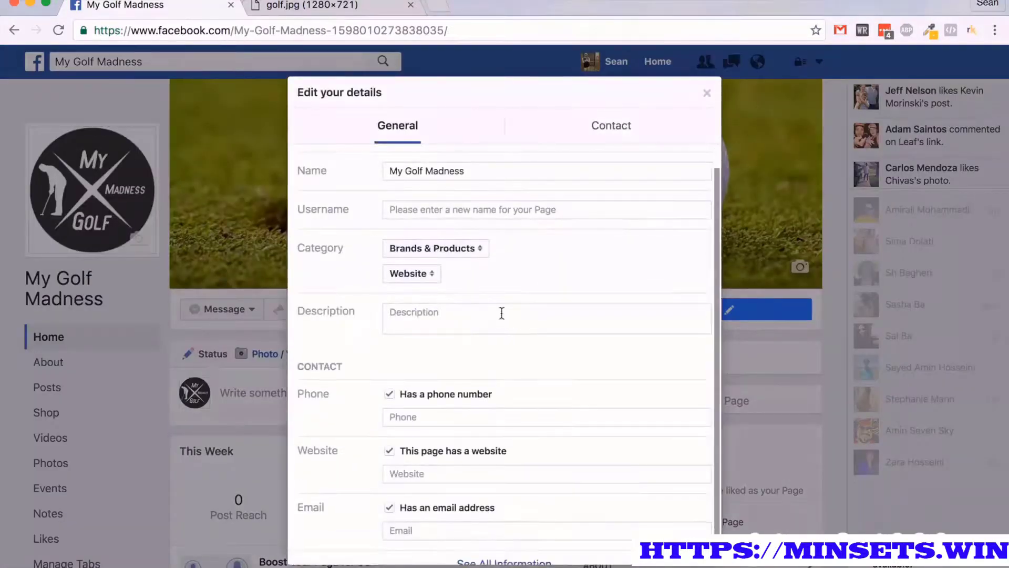
pyautogui.click(453, 296)
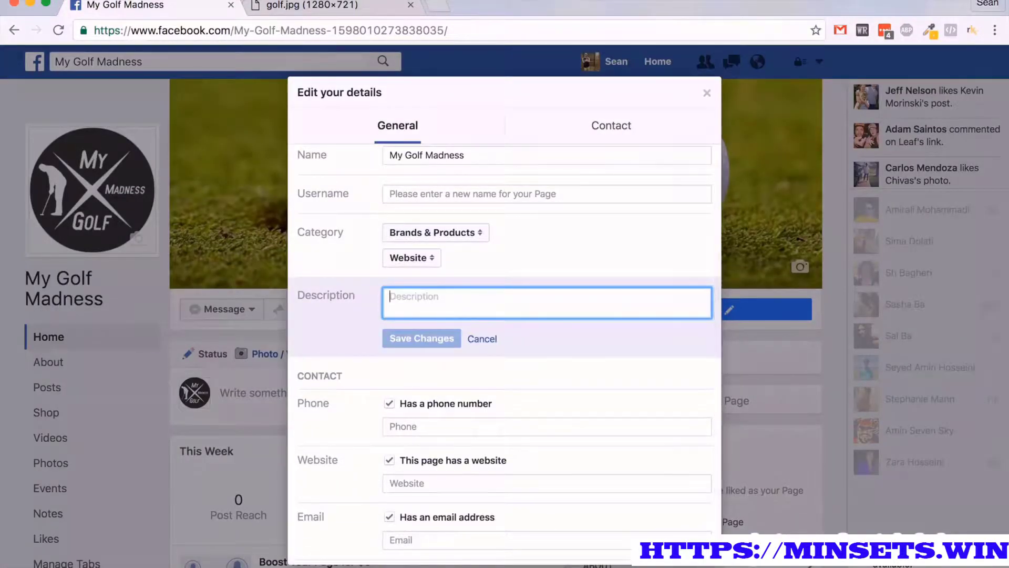
pyautogui.click(850, 554)
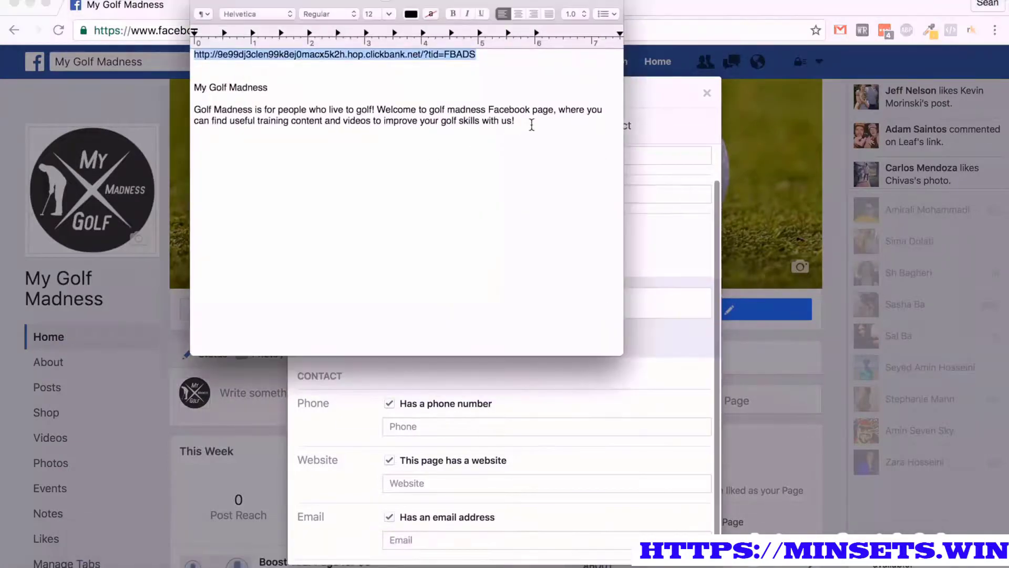
pyautogui.moveTo(526, 120); pyautogui.dragTo(187, 109)
pyautogui.press('super+c')
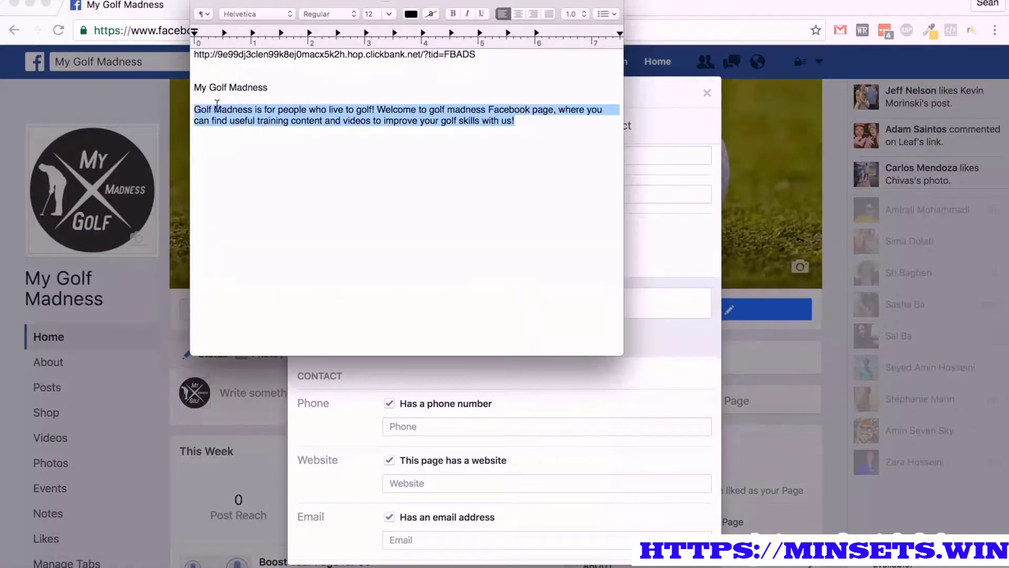
pyautogui.press('super+Tab')
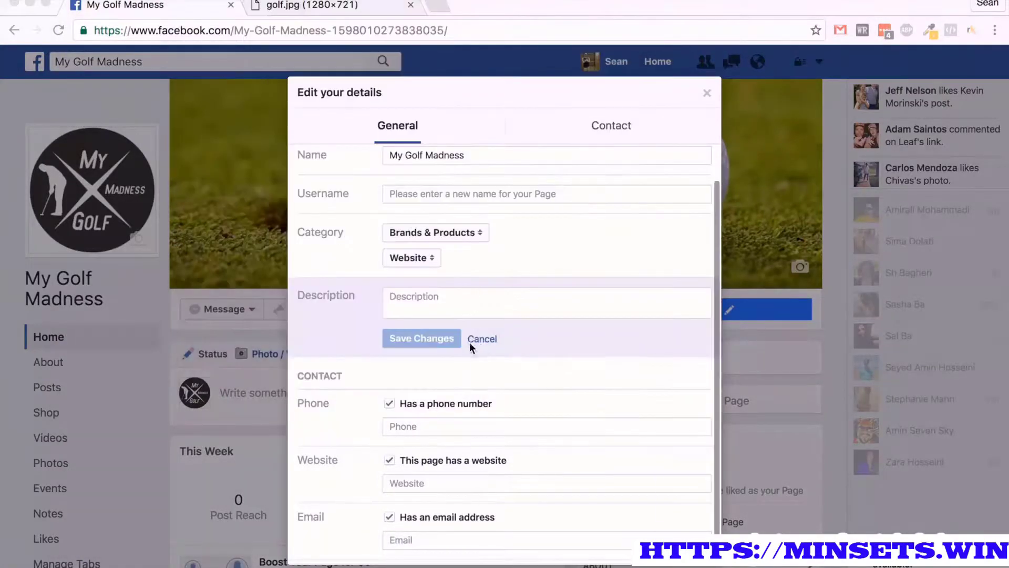
pyautogui.click(424, 296)
pyautogui.rightClick(425, 296)
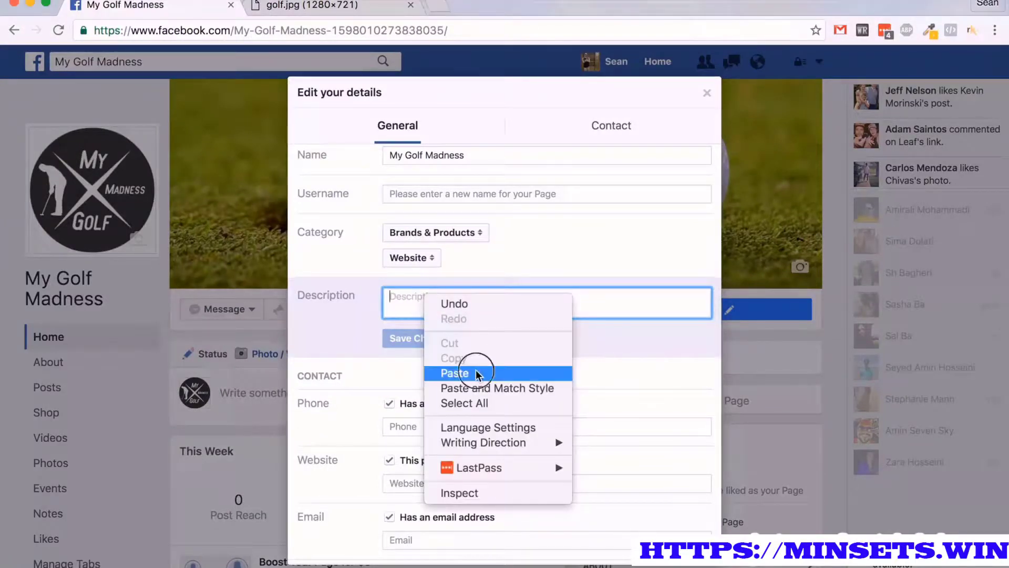
pyautogui.click(457, 372)
pyautogui.click(430, 342)
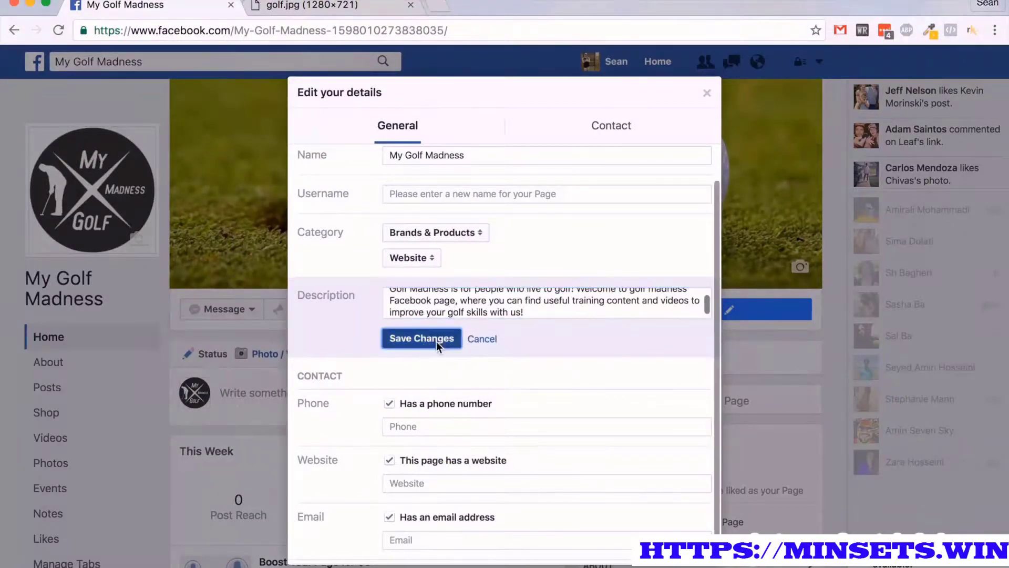
# Open all of the Page's information and review the descriptions and the unfilled About fields
pyautogui.scroll(2, 484, 384)
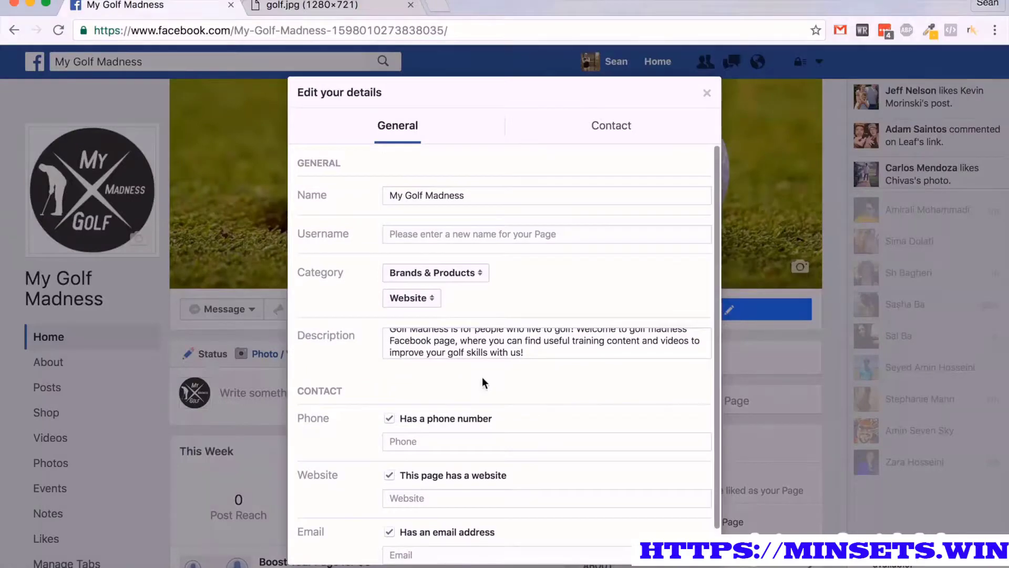
pyautogui.scroll(-3, 489, 334)
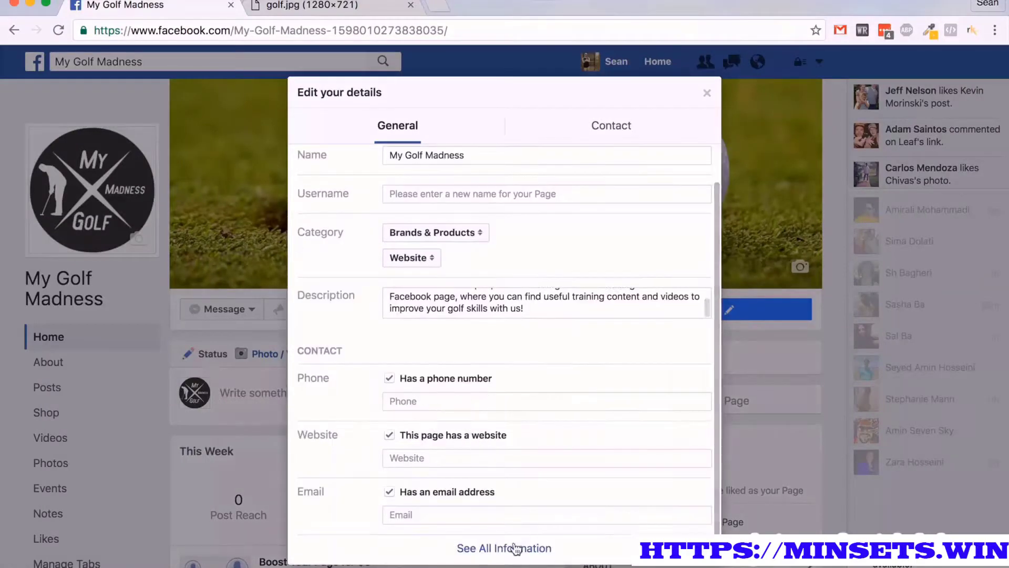
pyautogui.click(513, 551)
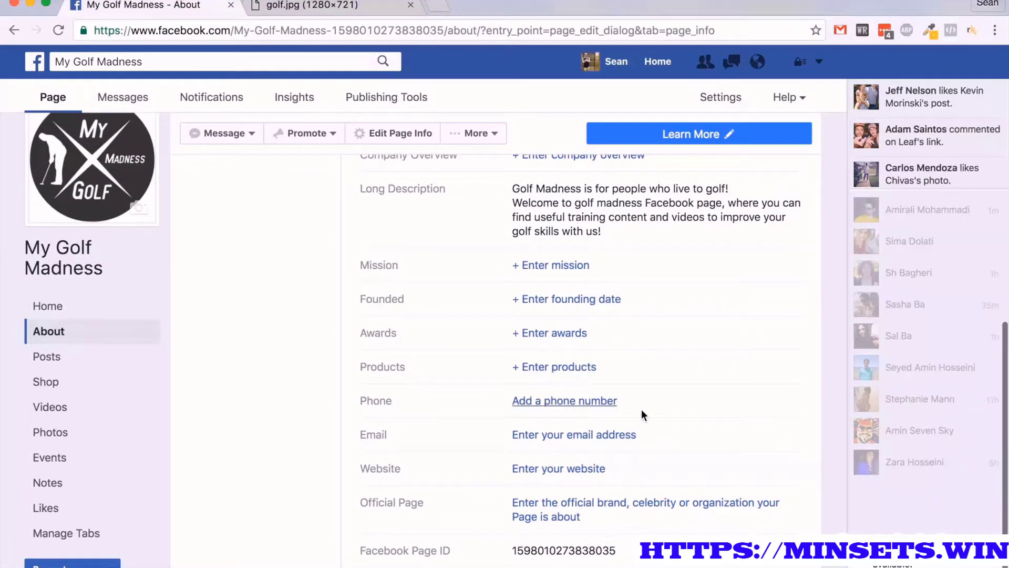
pyautogui.scroll(-1, 560, 408)
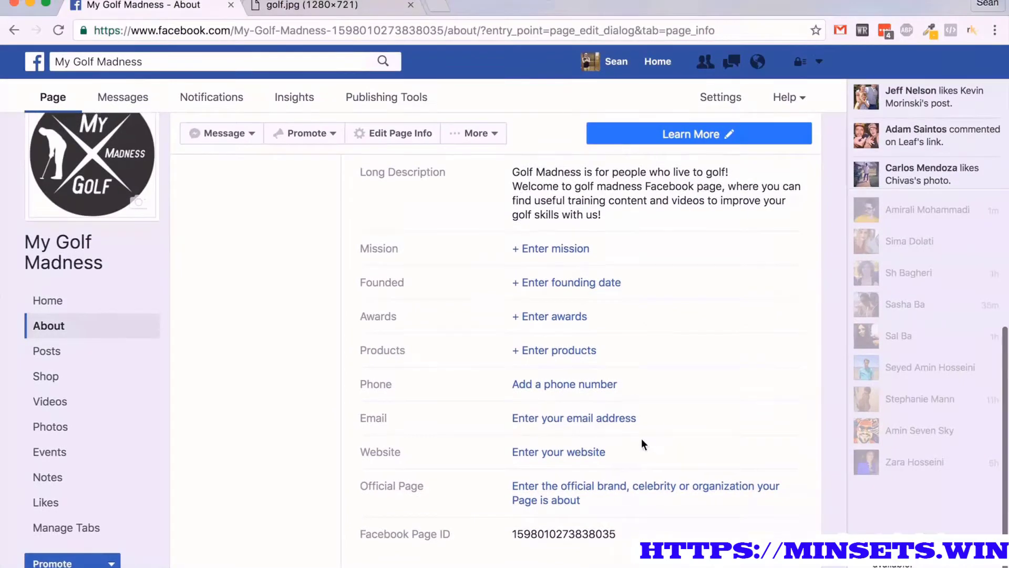
pyautogui.scroll(5, 468, 236)
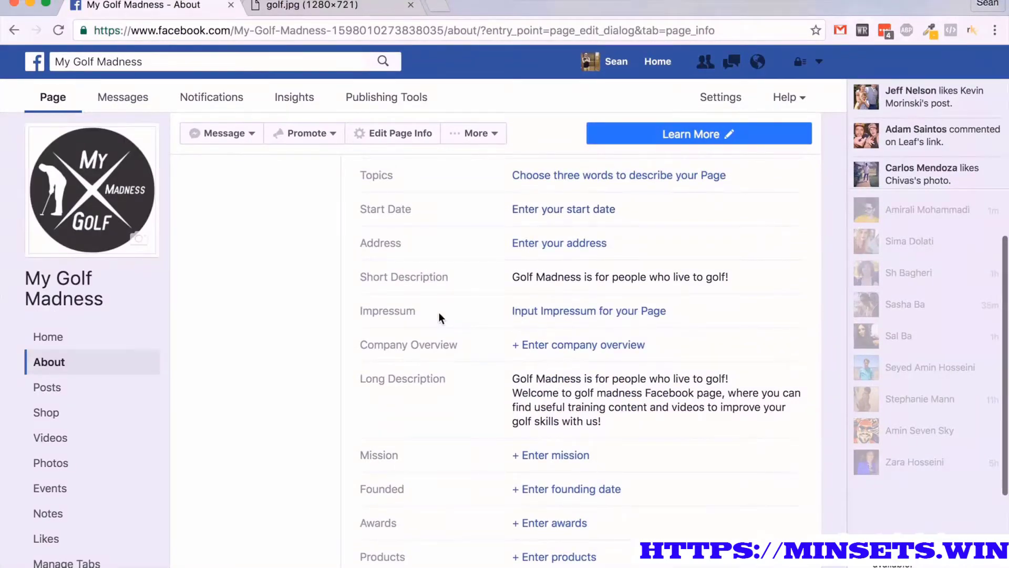